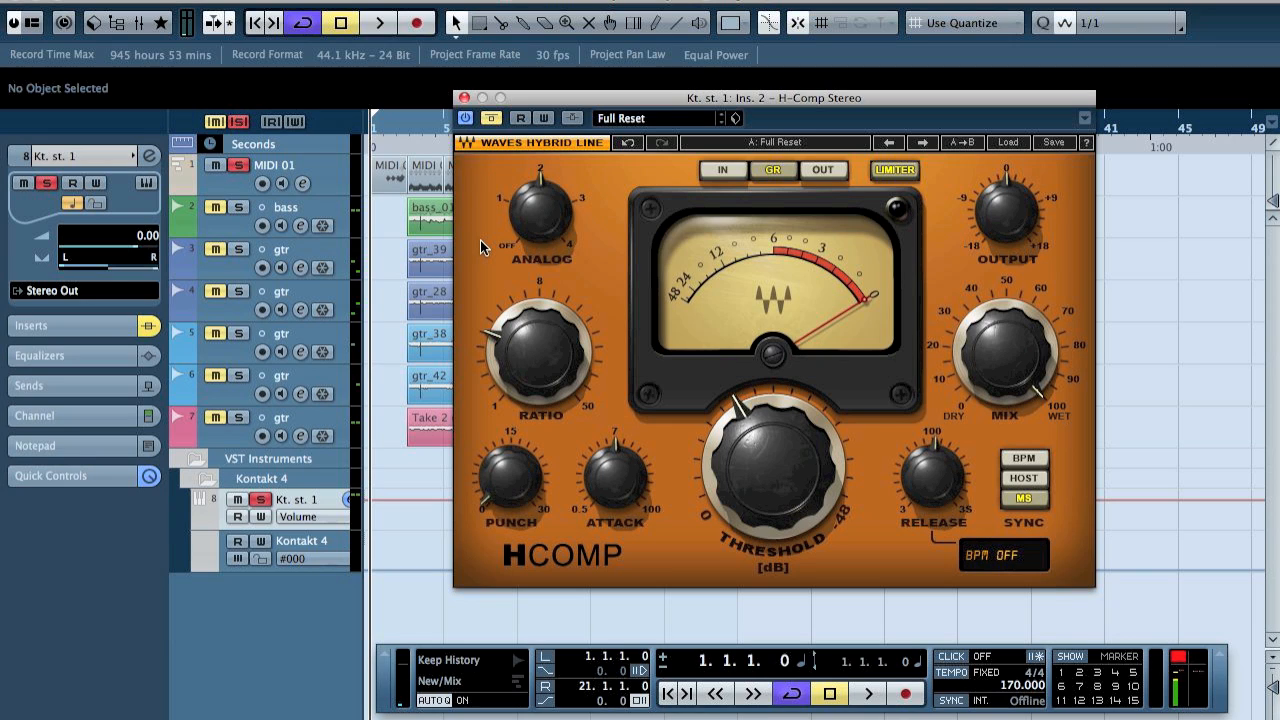
# Take the compressor out of bypass, then compare its Analog settings during playback and finish with Analog off.
pyautogui.click(490, 117)
pyautogui.click(512, 247)
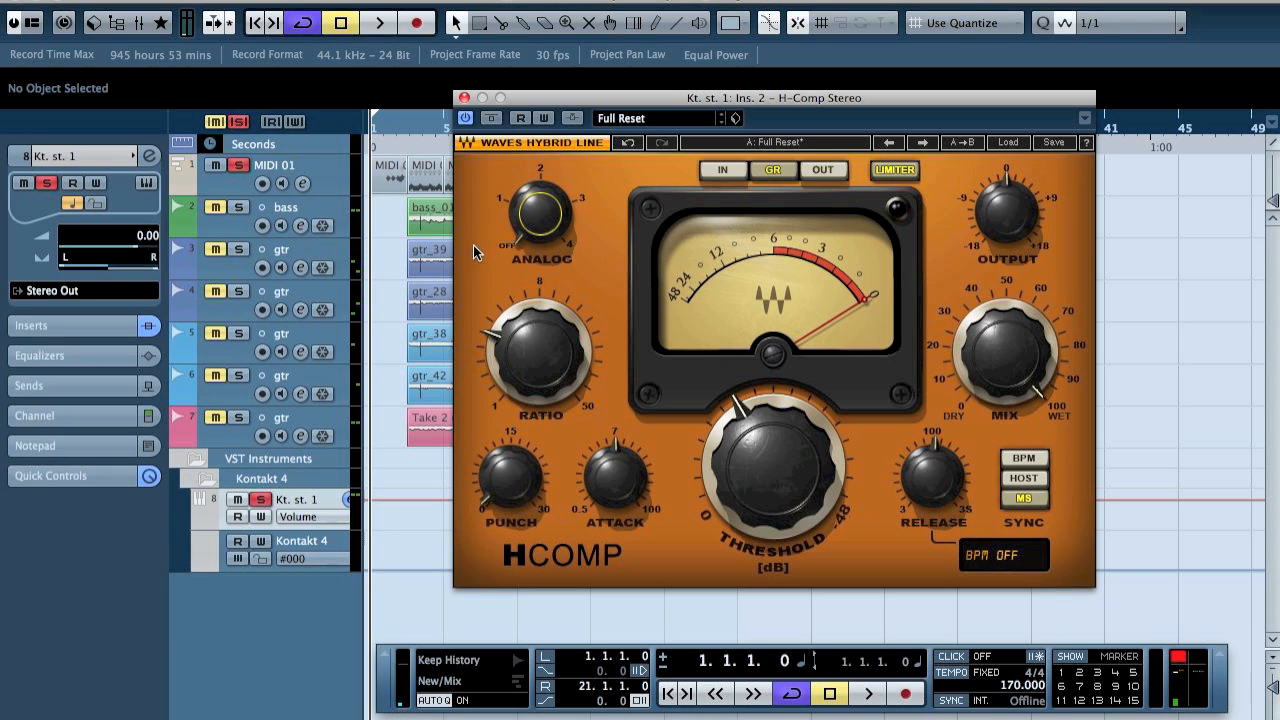
pyautogui.press('space')
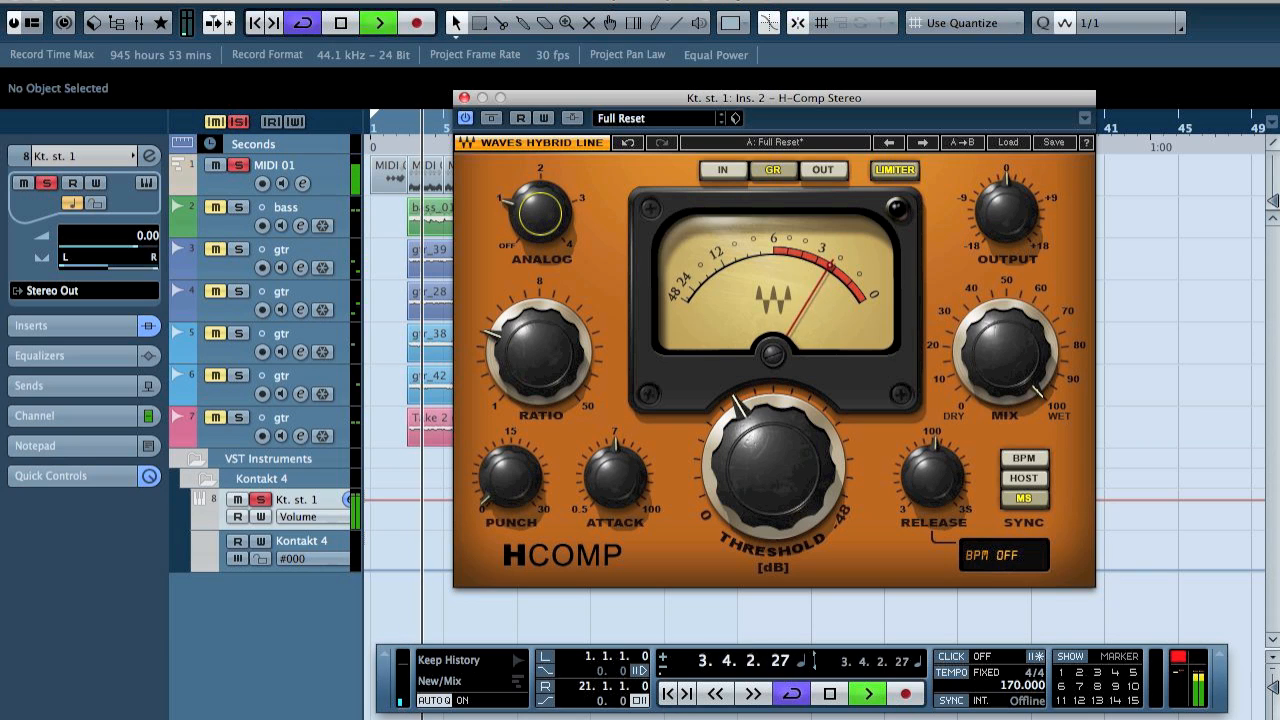
pyautogui.click(540, 174)
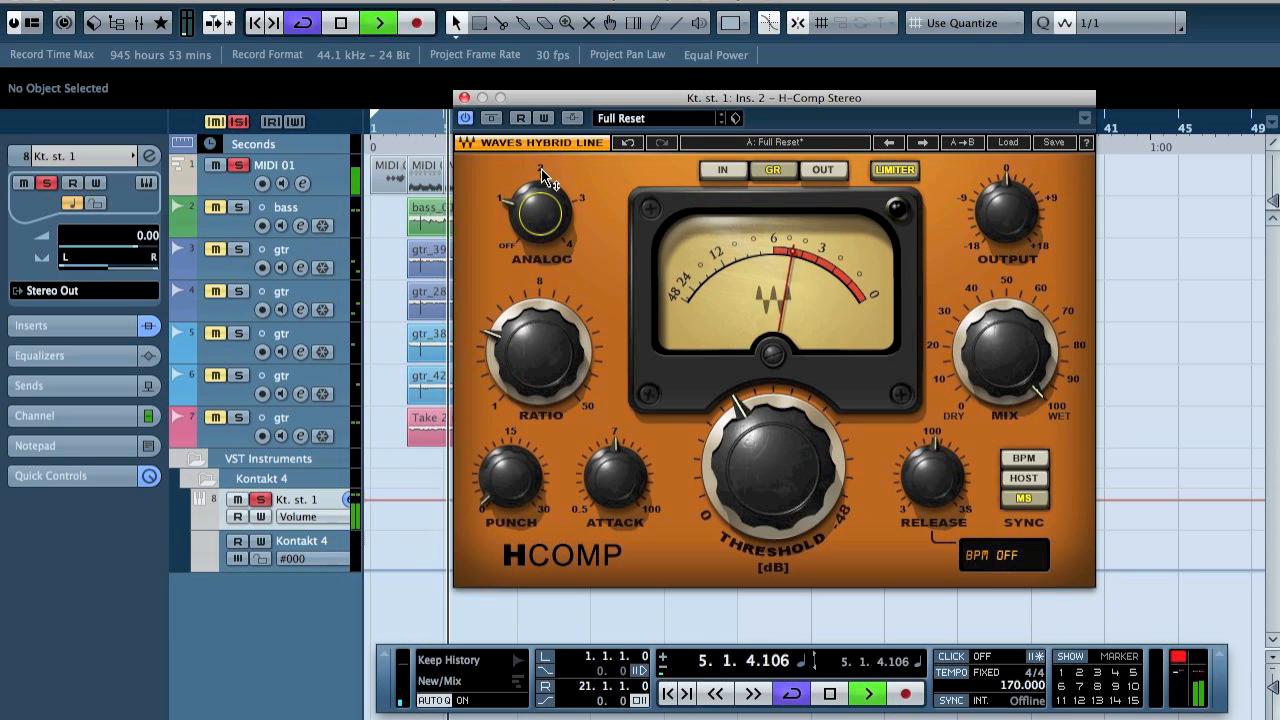
pyautogui.click(580, 200)
pyautogui.click(567, 244)
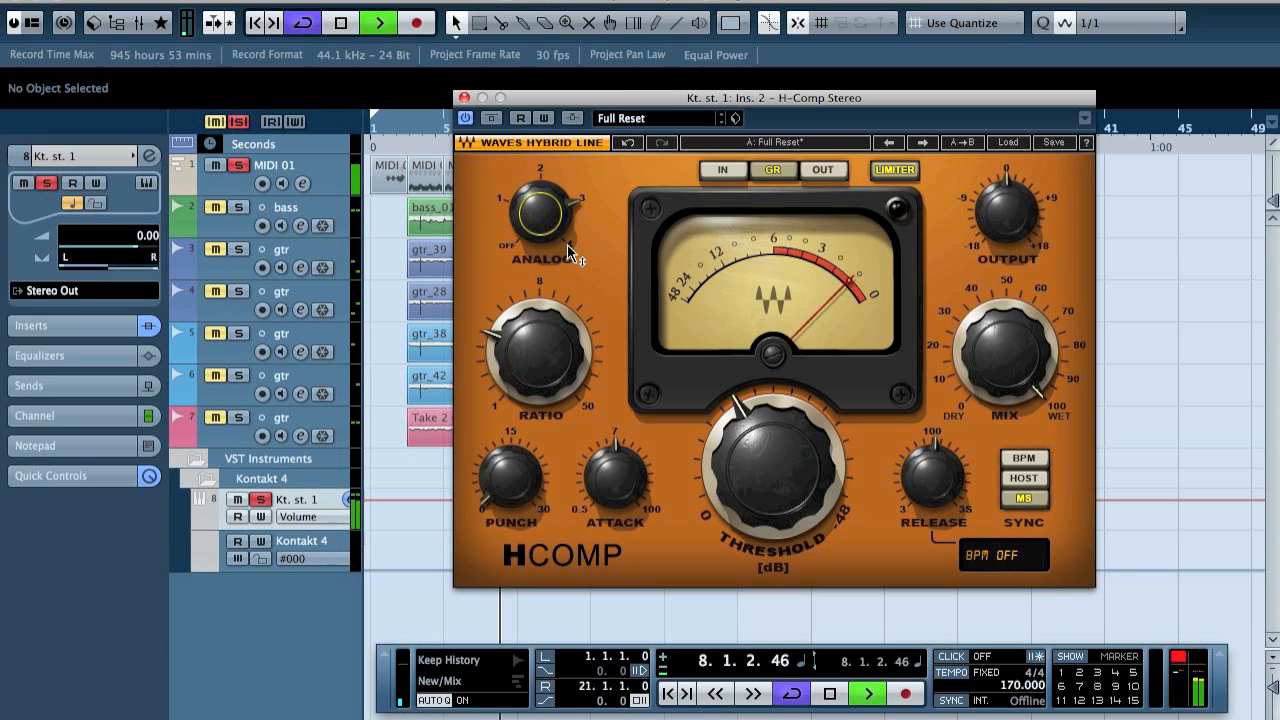
pyautogui.press('space')
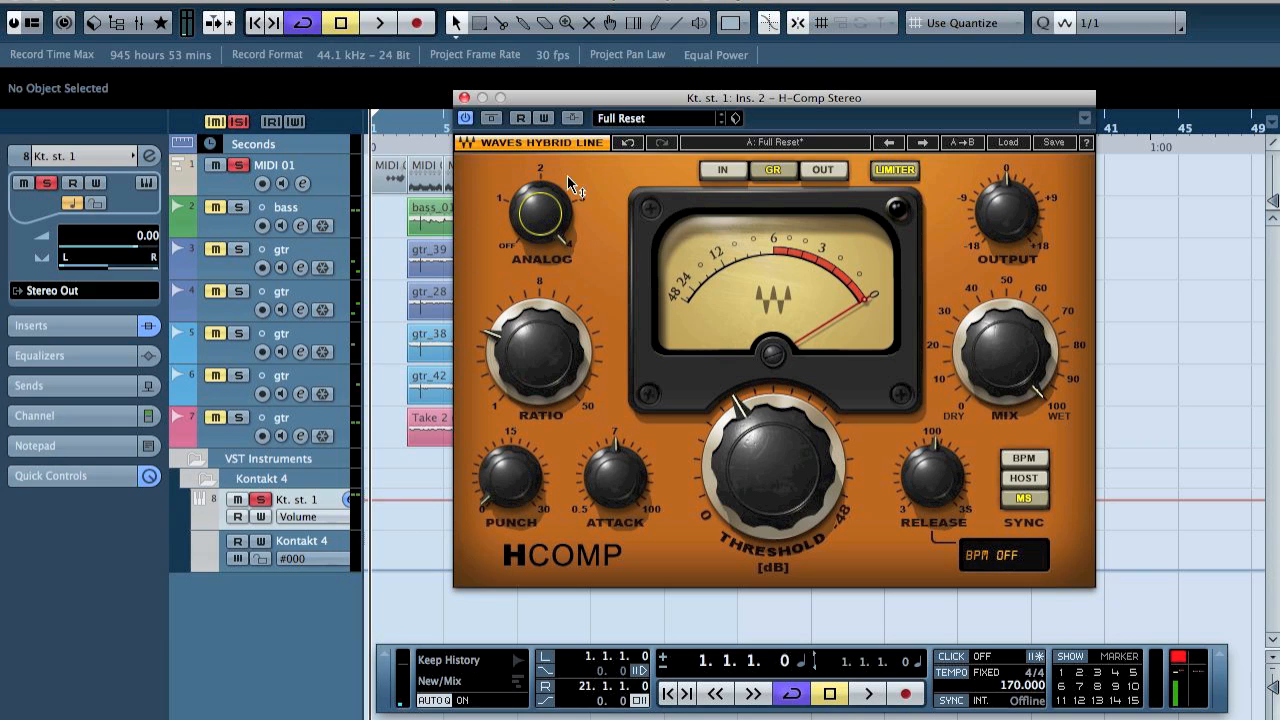
pyautogui.click(510, 254)
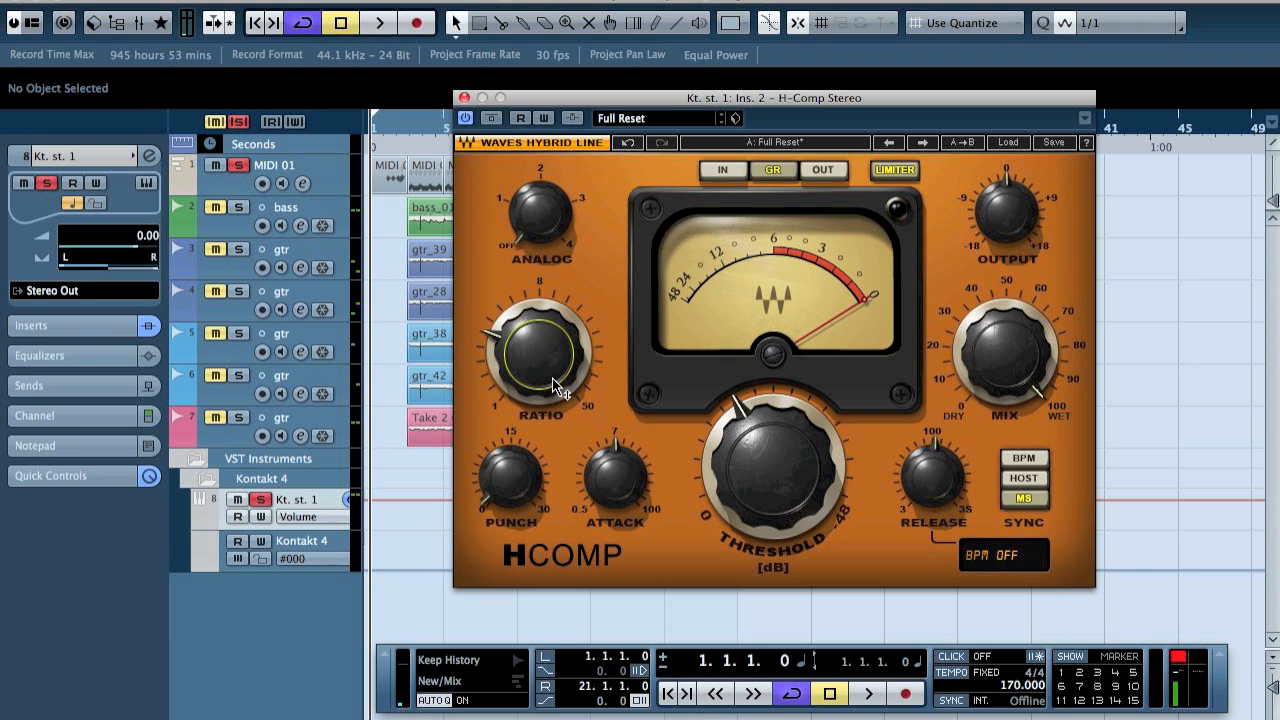
# Set the Ratio to 50 and, during playback, the Attack to 0.50 with a lower Threshold.
pyautogui.moveTo(516, 483)
pyautogui.moveTo(557, 387); pyautogui.dragTo(581, 400)
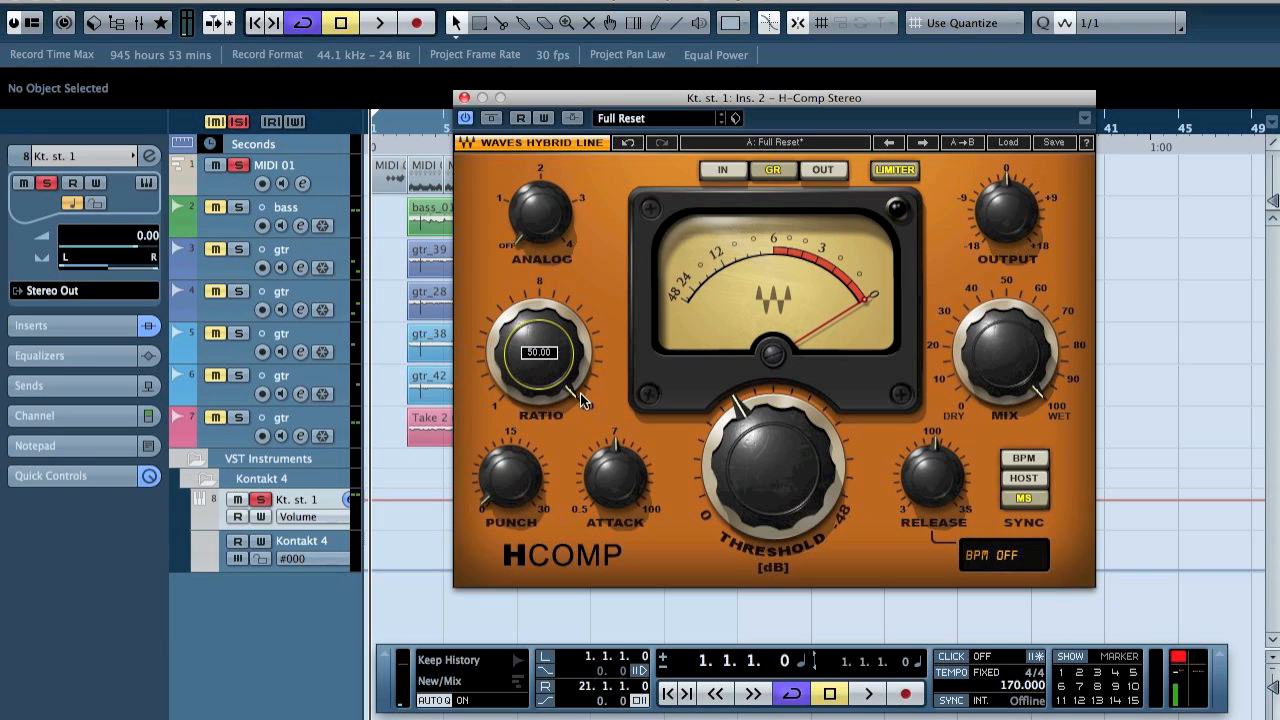
pyautogui.moveTo(613, 355)
pyautogui.moveTo(629, 454)
pyautogui.press('space')
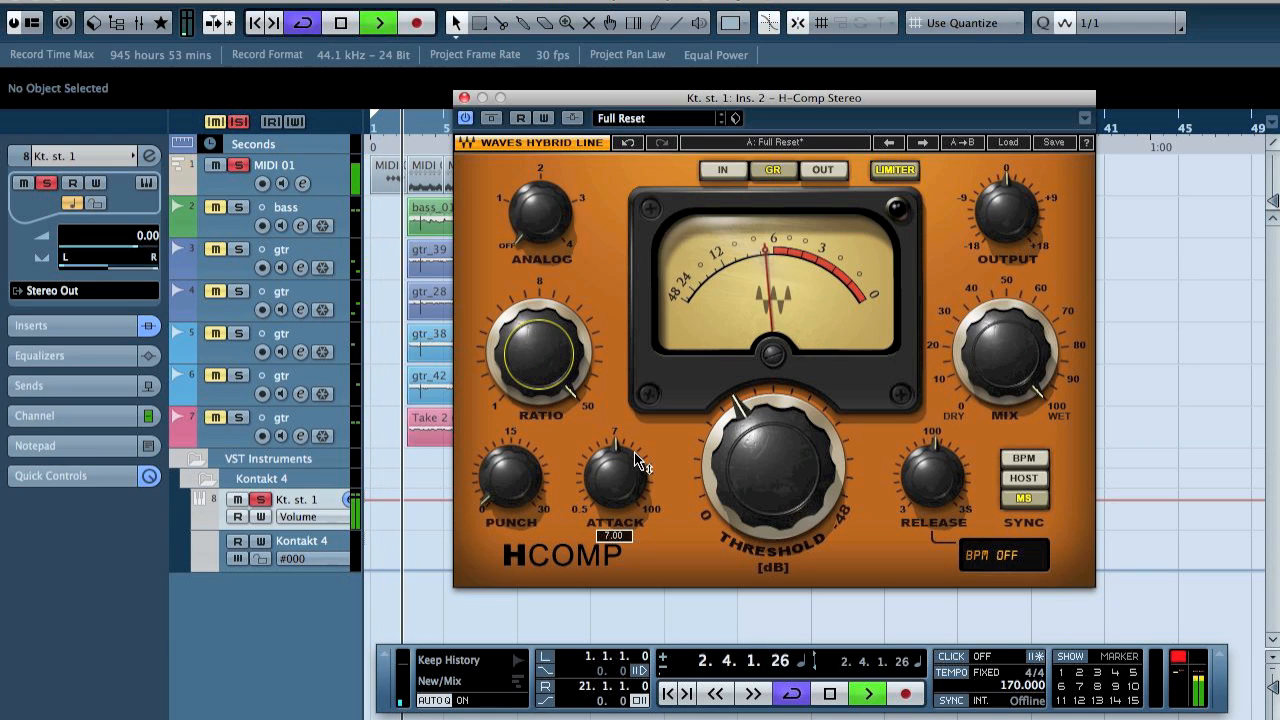
pyautogui.moveTo(773, 470); pyautogui.dragTo(773, 420)
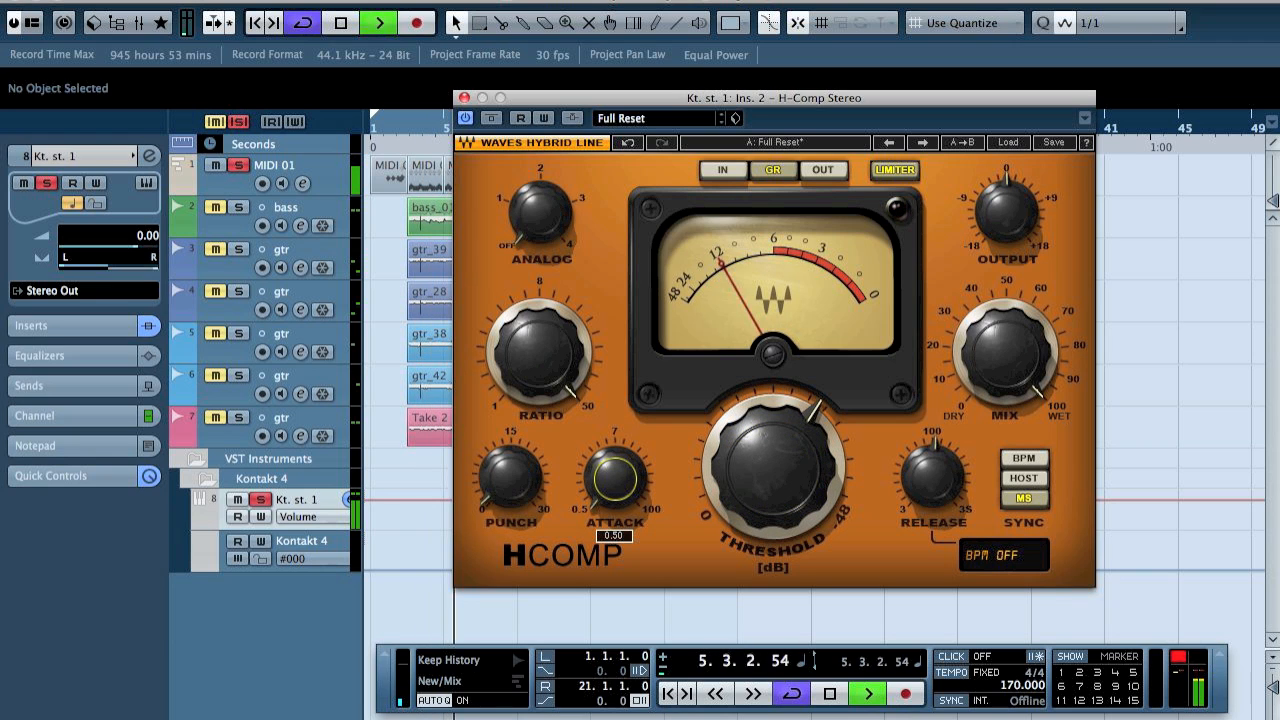
# Try a Punch value of 17.1 during playback, then stop and return Punch to 0.
pyautogui.moveTo(510, 478); pyautogui.dragTo(510, 450)
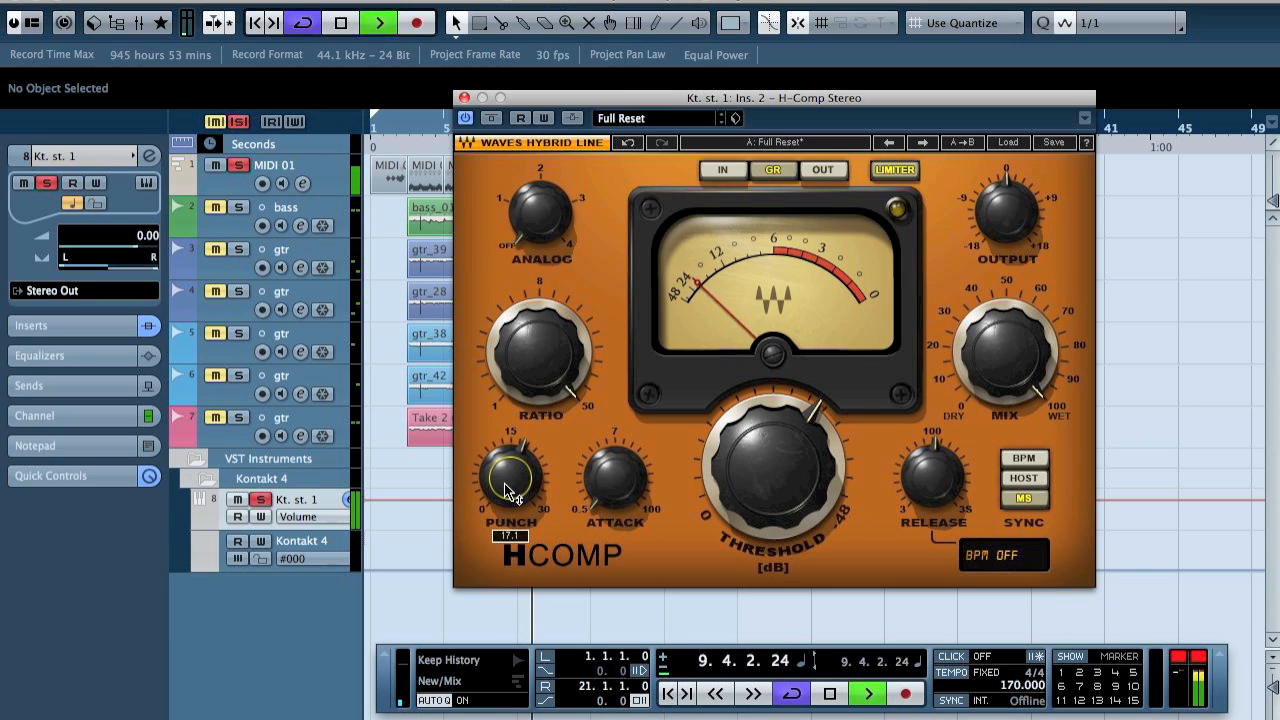
pyautogui.press('space')
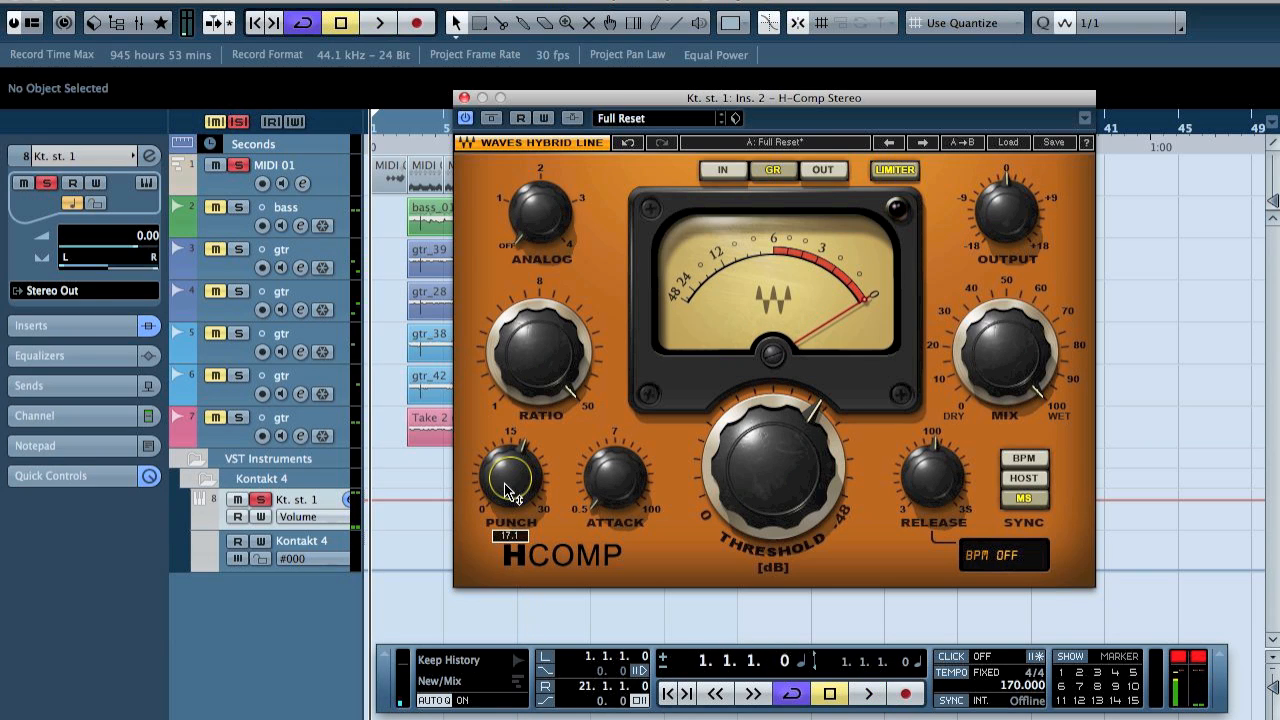
pyautogui.moveTo(508, 481); pyautogui.dragTo(508, 560)
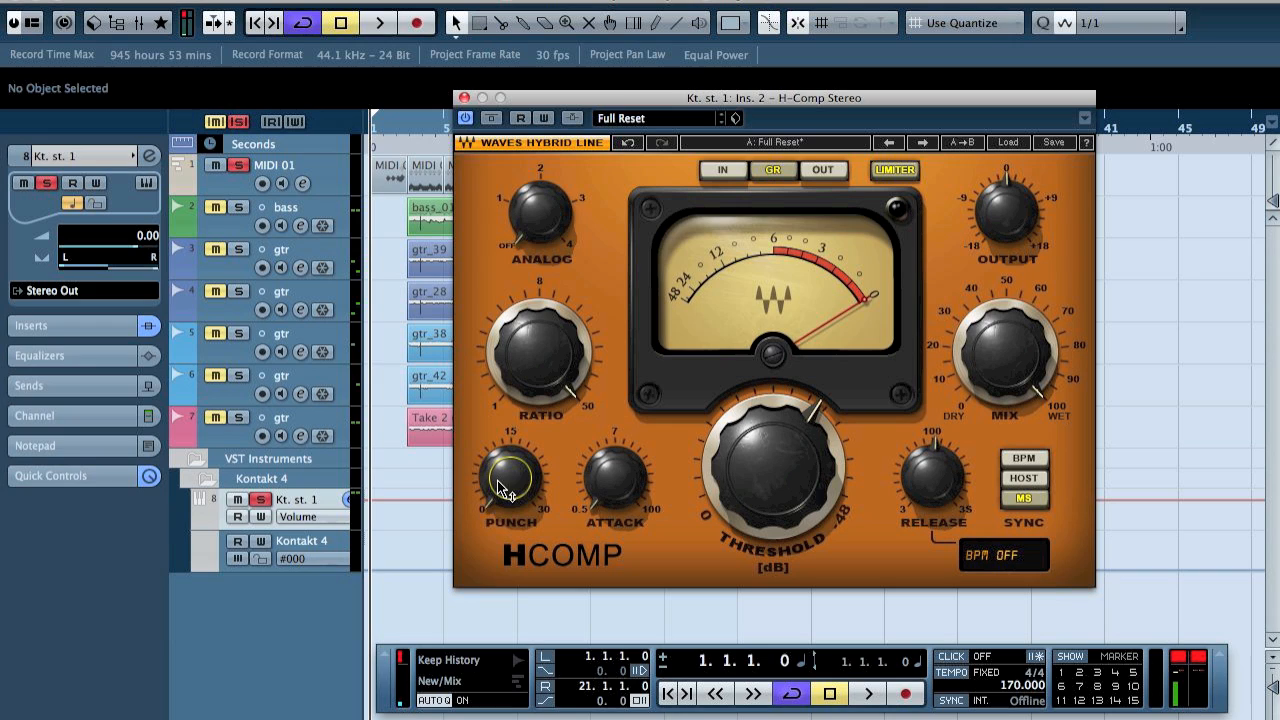
# Reduce the Ratio to below 8 and set the Attack to 1.11.
pyautogui.moveTo(528, 478)
pyautogui.moveTo(552, 332)
pyautogui.write('8')
pyautogui.press('Return')
pyautogui.moveTo(554, 332); pyautogui.dragTo(556, 358)
pyautogui.moveTo(617, 495)
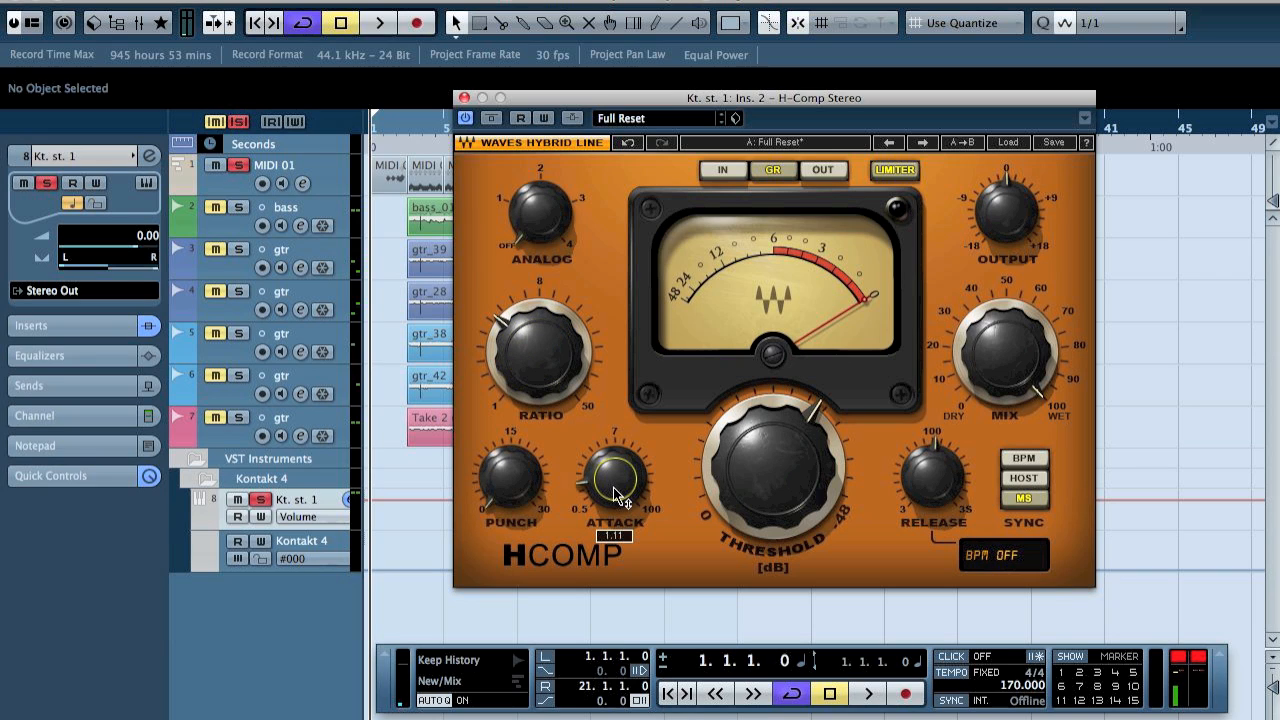
# Start playback and raise the Threshold to -23.9 dB.
pyautogui.press('space')
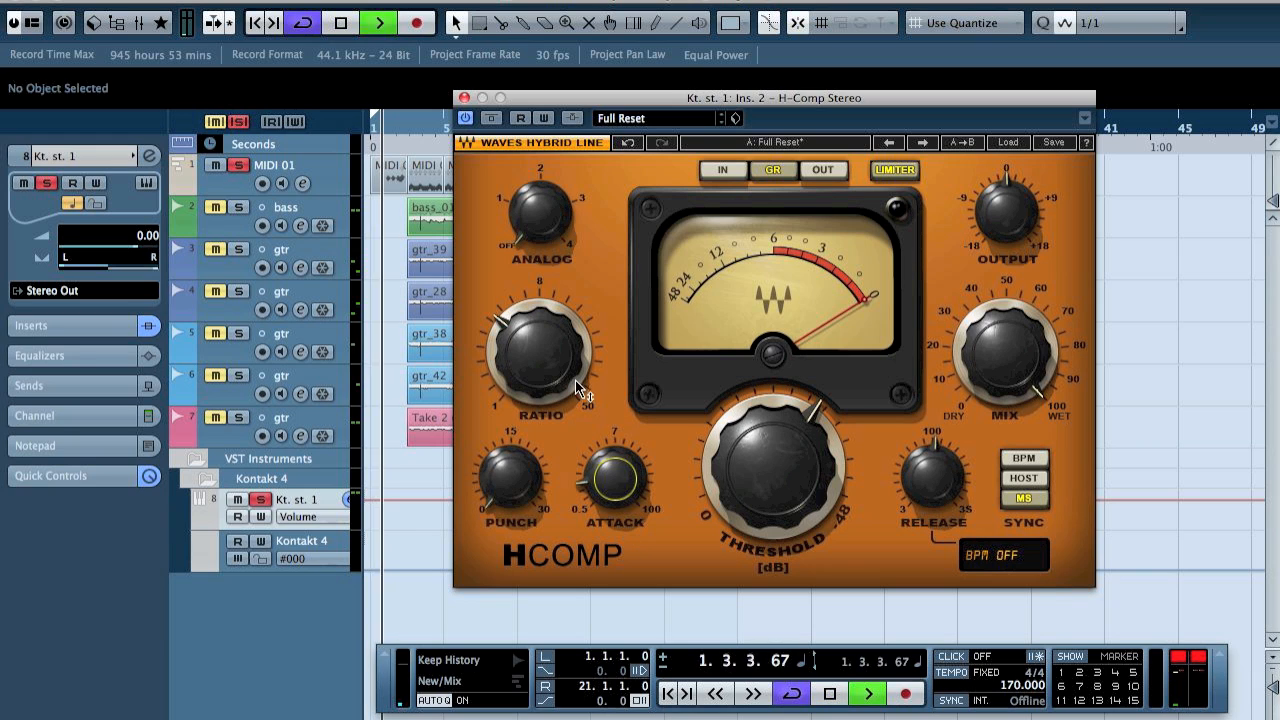
pyautogui.moveTo(776, 441)
pyautogui.moveTo(776, 441); pyautogui.dragTo(776, 462)
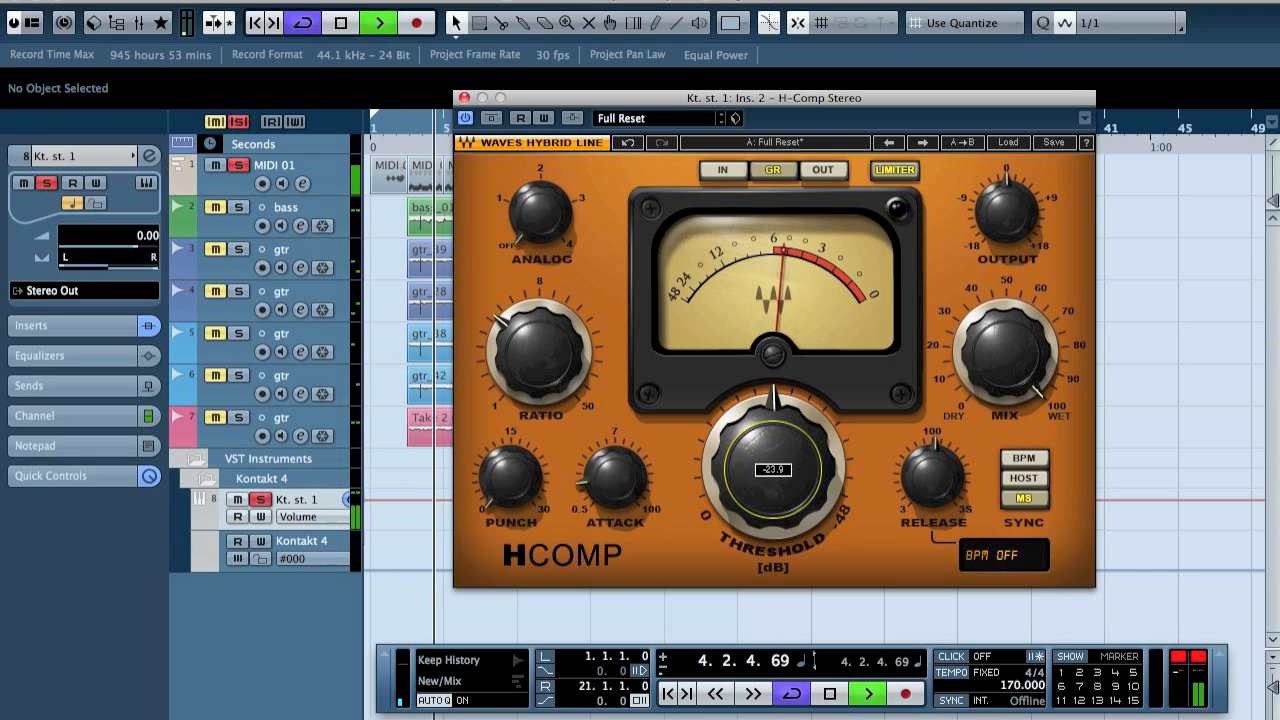
# Adjust Threshold and Punch by ear during playback, ending with Ratio at 1 and Attack at 0.5, and stop playback.
pyautogui.click(538, 353)
pyautogui.moveTo(624, 470); pyautogui.dragTo(624, 452)
pyautogui.moveTo(774, 465); pyautogui.dragTo(774, 452)
pyautogui.moveTo(512, 476); pyautogui.dragTo(512, 457)
pyautogui.moveTo(614, 478); pyautogui.dragTo(614, 478)
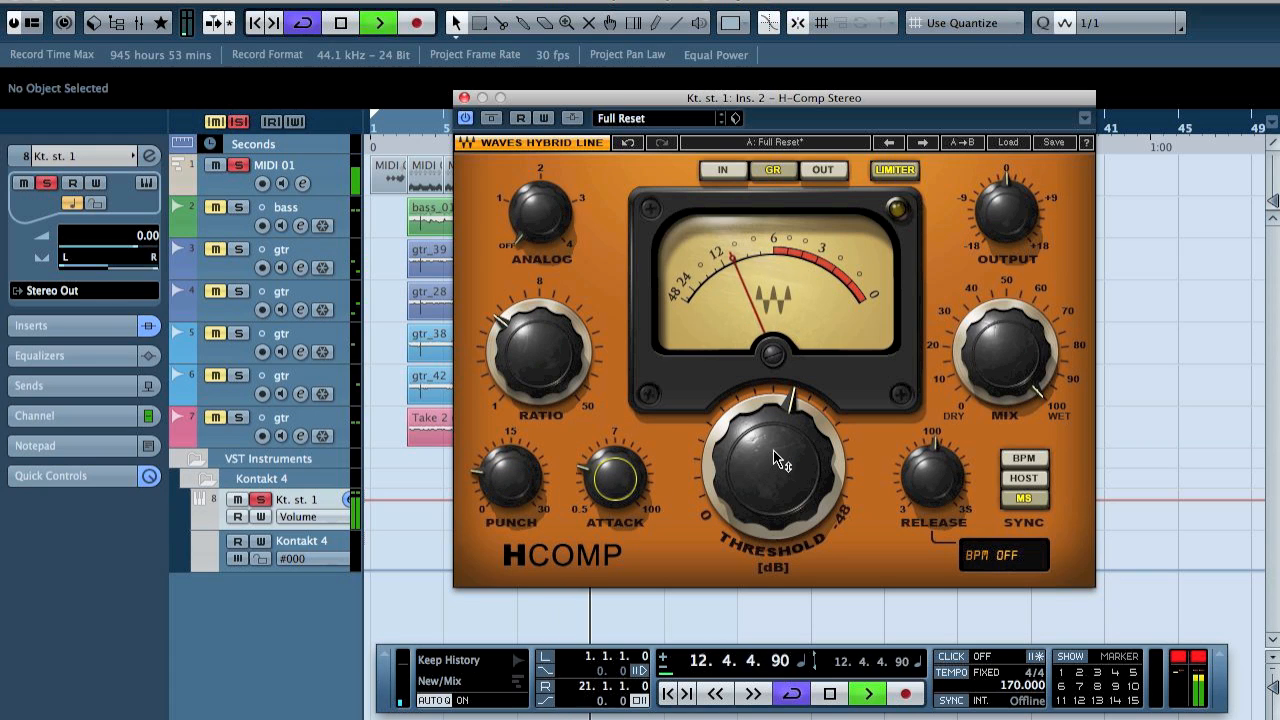
pyautogui.moveTo(512, 476); pyautogui.dragTo(523, 478)
pyautogui.press('space')
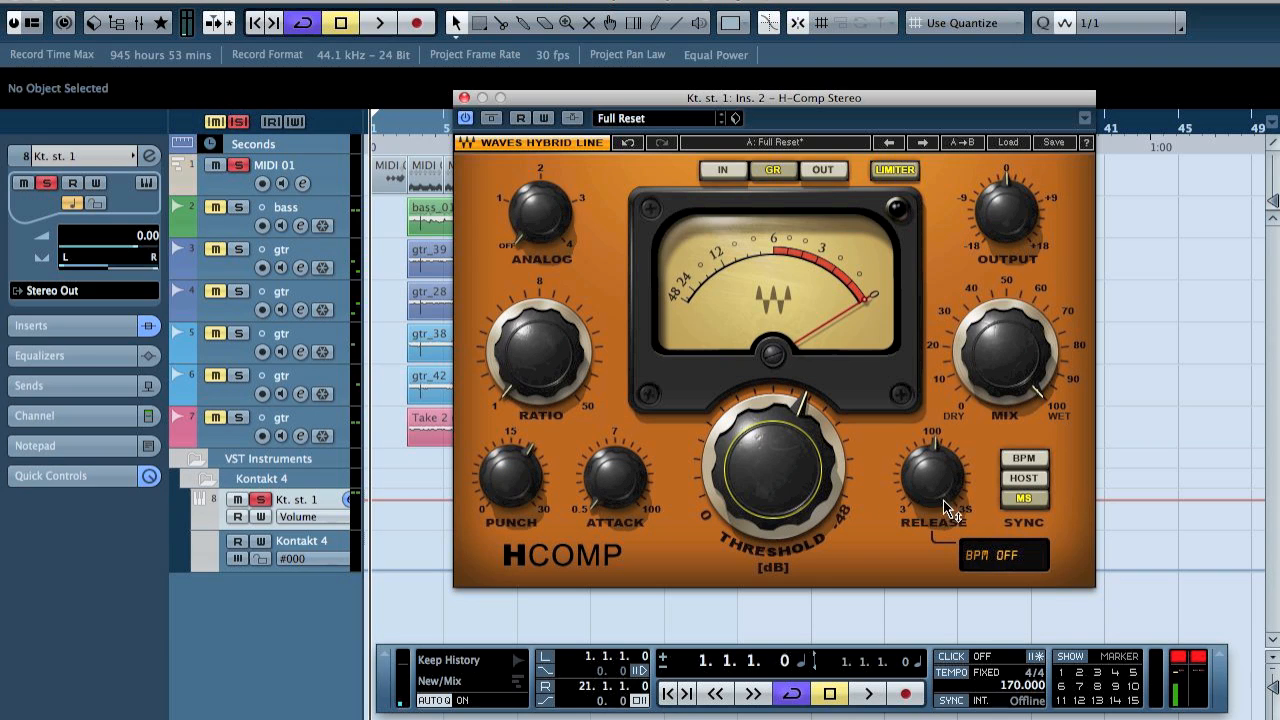
# Switch the release Sync to BPM and set the Release to 1/8.
pyautogui.click(1031, 456)
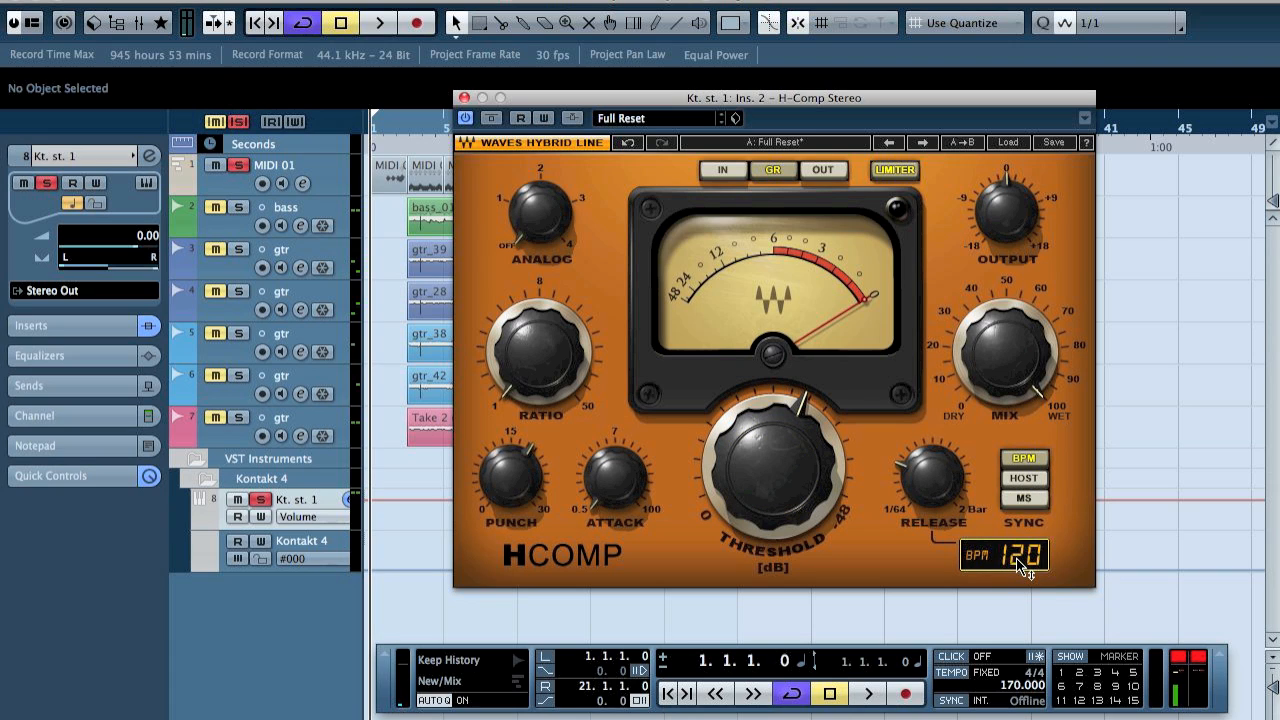
pyautogui.moveTo(938, 497); pyautogui.dragTo(938, 478)
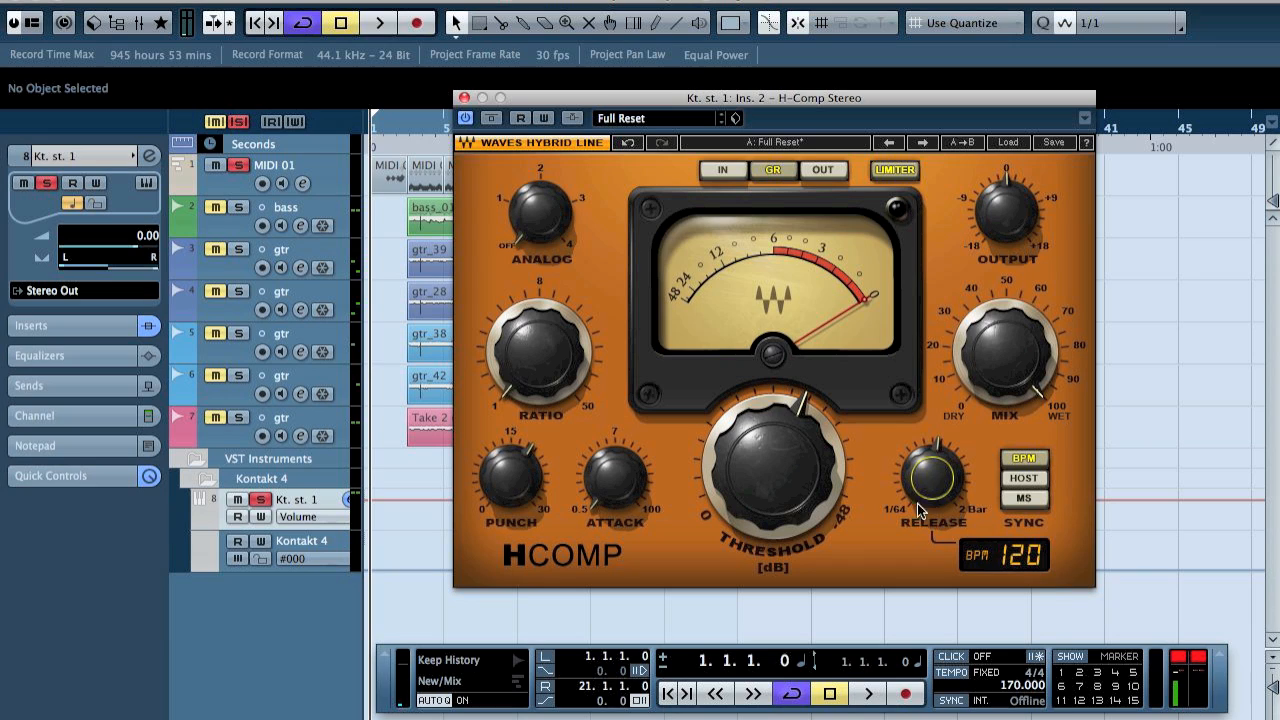
pyautogui.moveTo(921, 467)
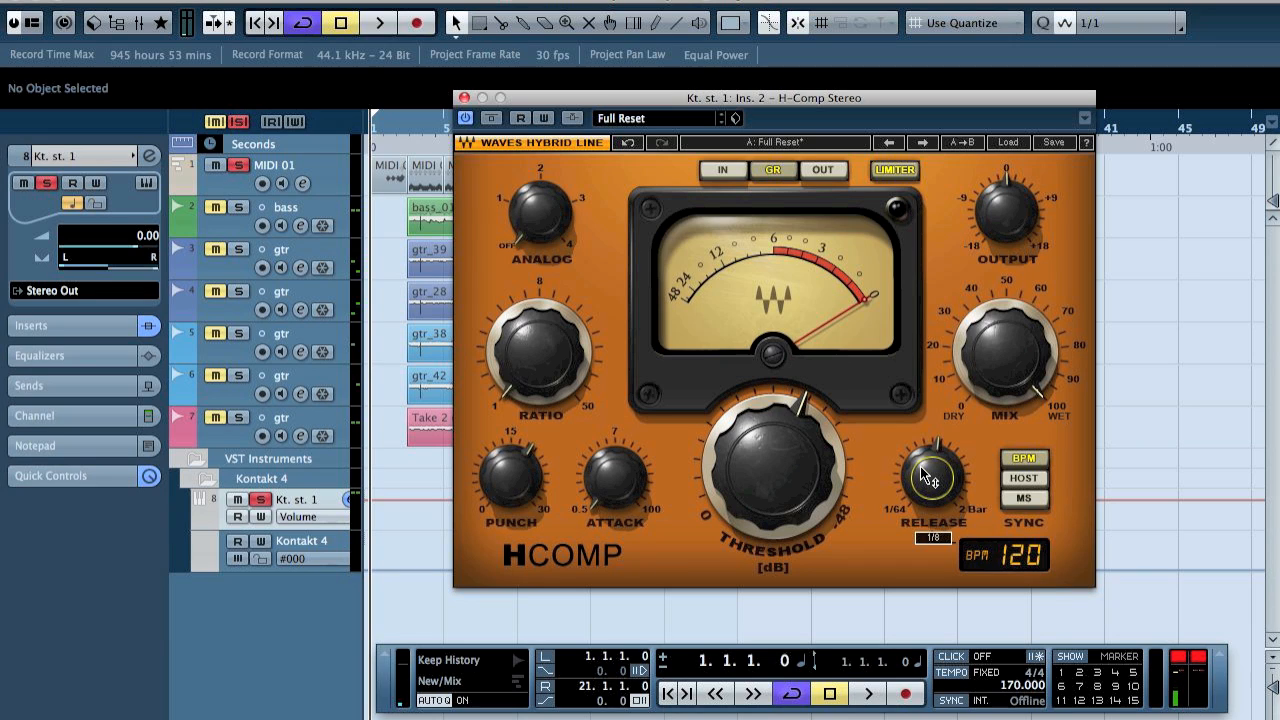
# Try the Host sync mode, return Sync to MS, and set the Release to 3000 ms.
pyautogui.click(1023, 478)
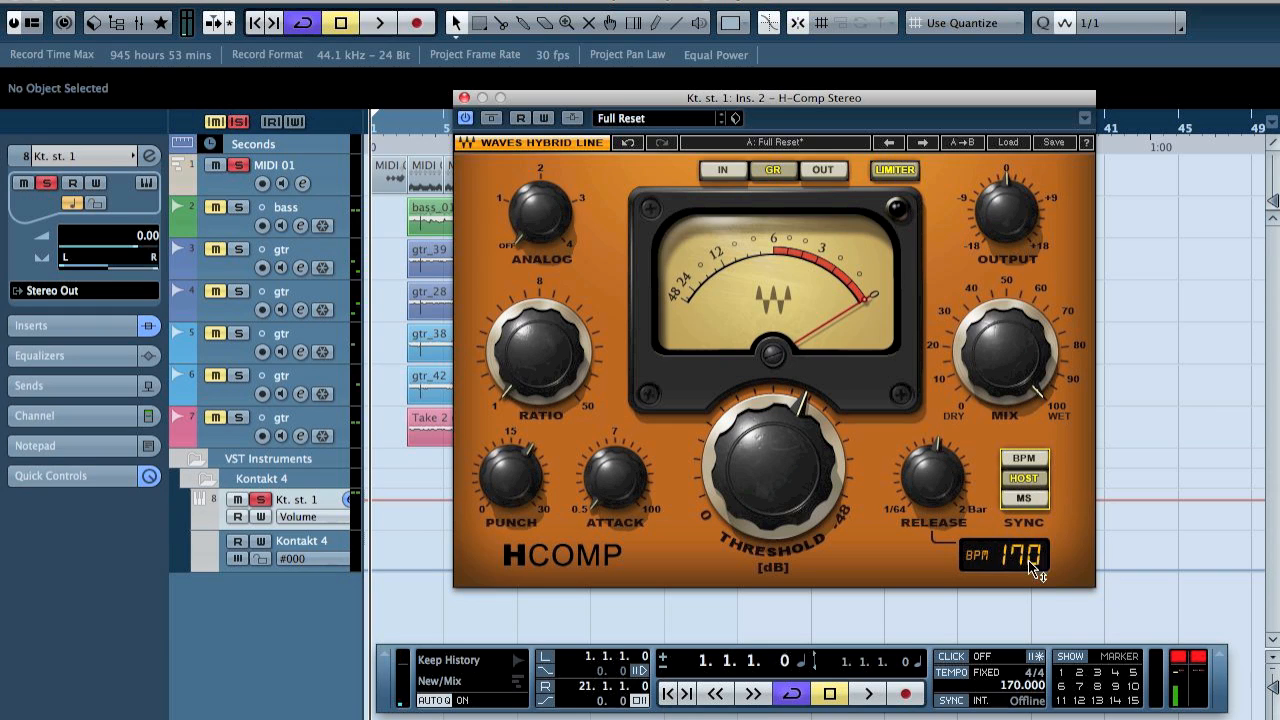
pyautogui.click(1023, 498)
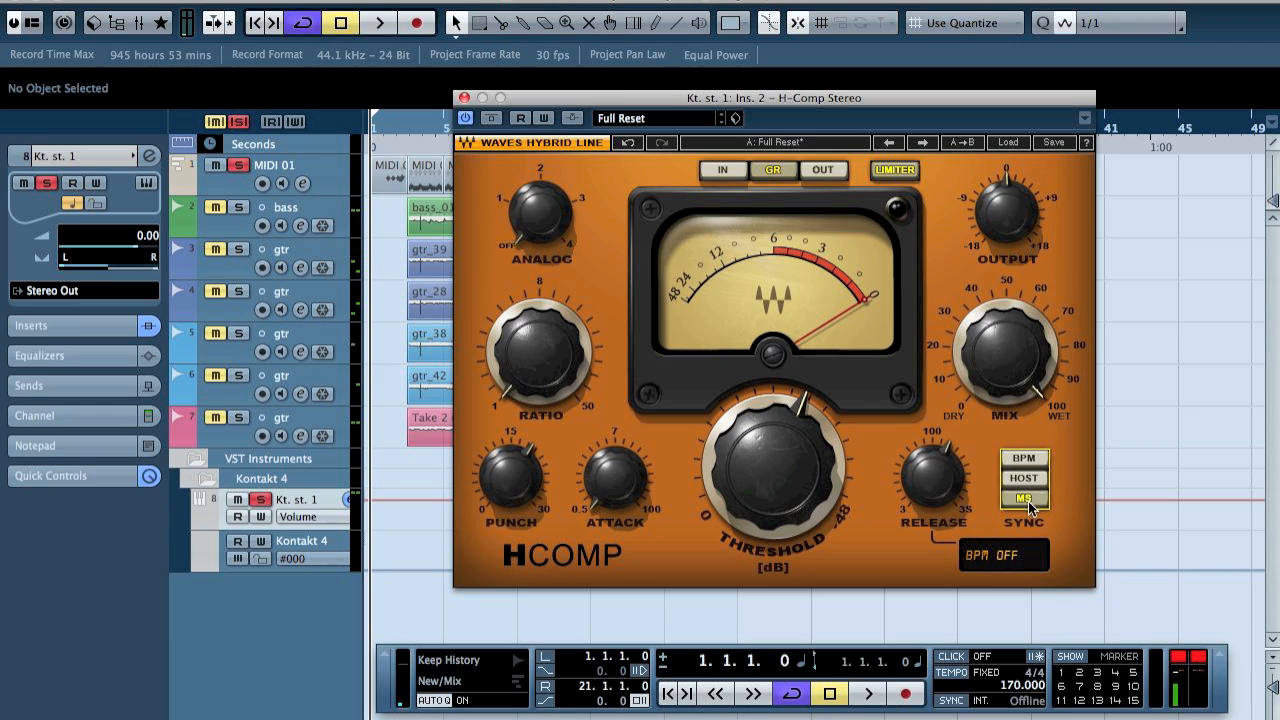
pyautogui.moveTo(932, 478); pyautogui.dragTo(932, 411)
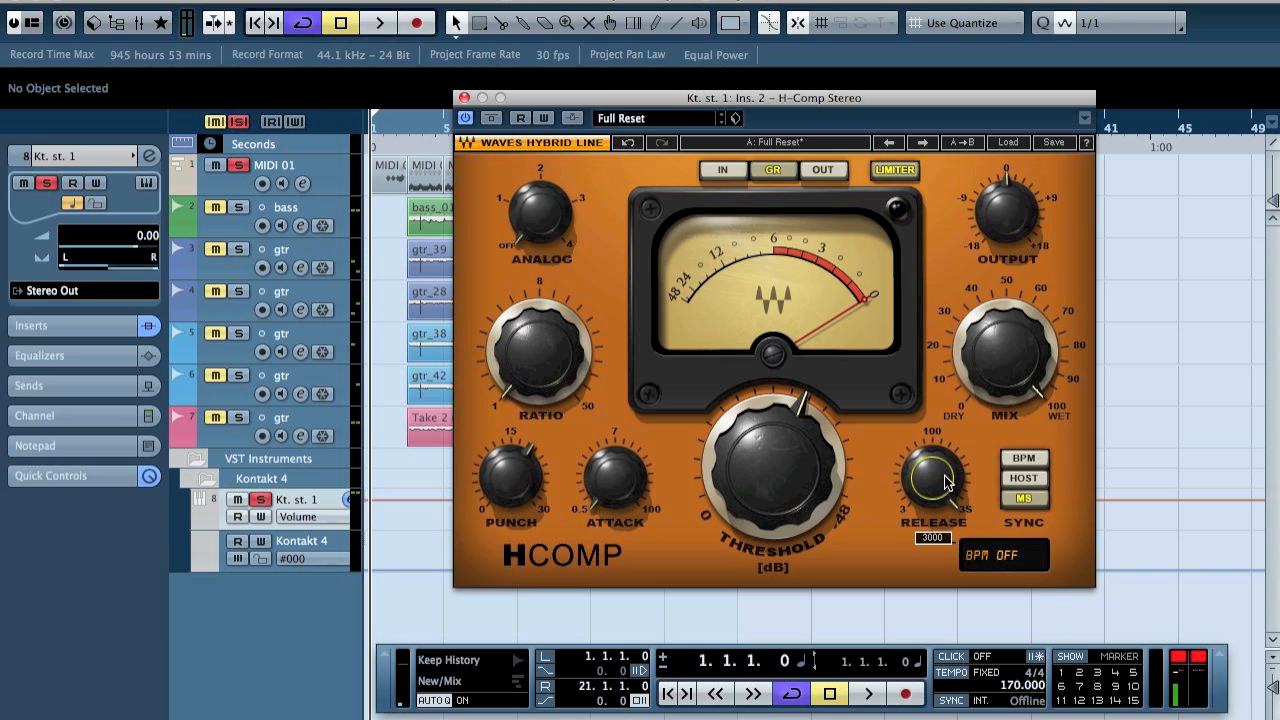
# Toggle the Limiter off and back on, clear the output clip indicators, and hide the transport panel.
pyautogui.click(896, 171)
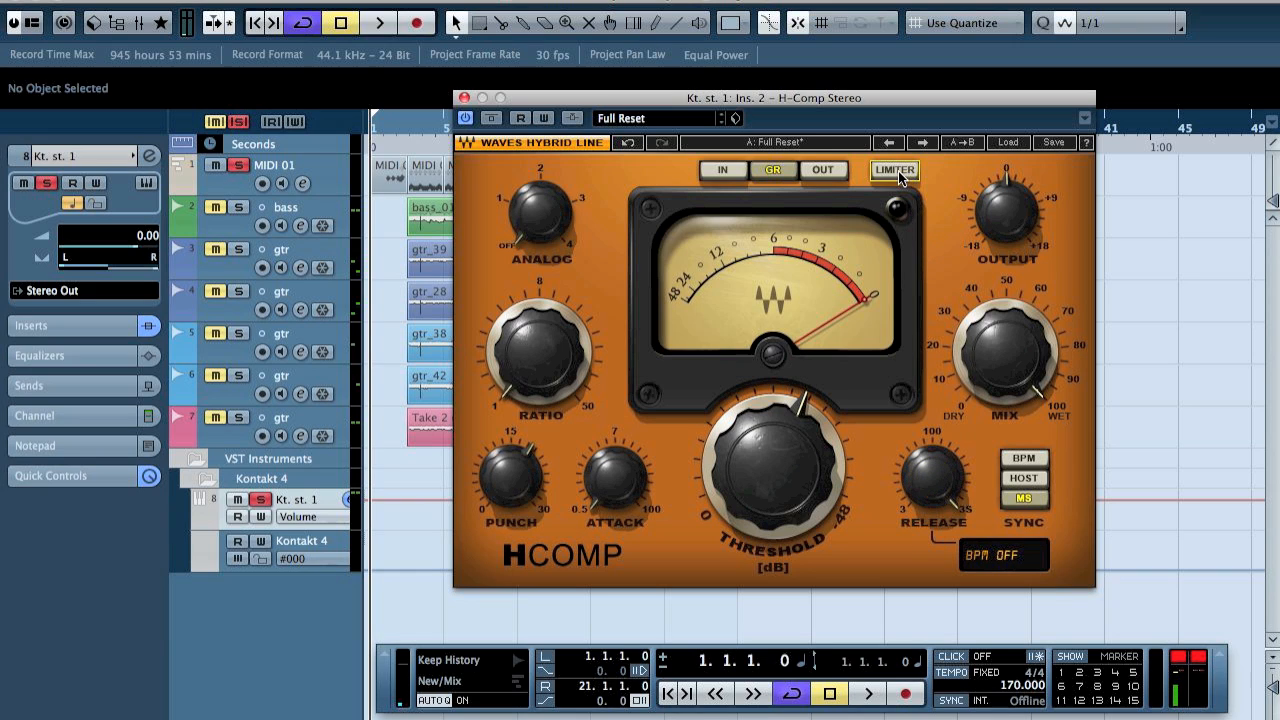
pyautogui.click(1199, 659)
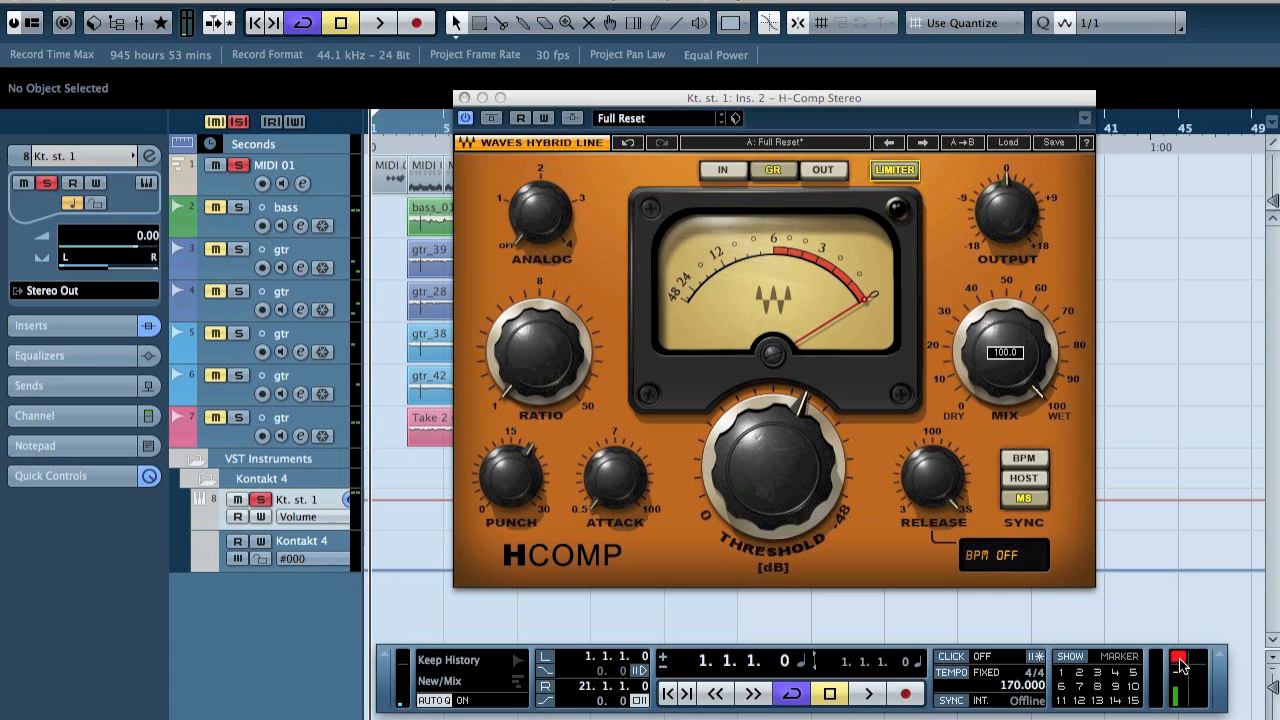
pyautogui.click(1179, 658)
pyautogui.click(265, 652)
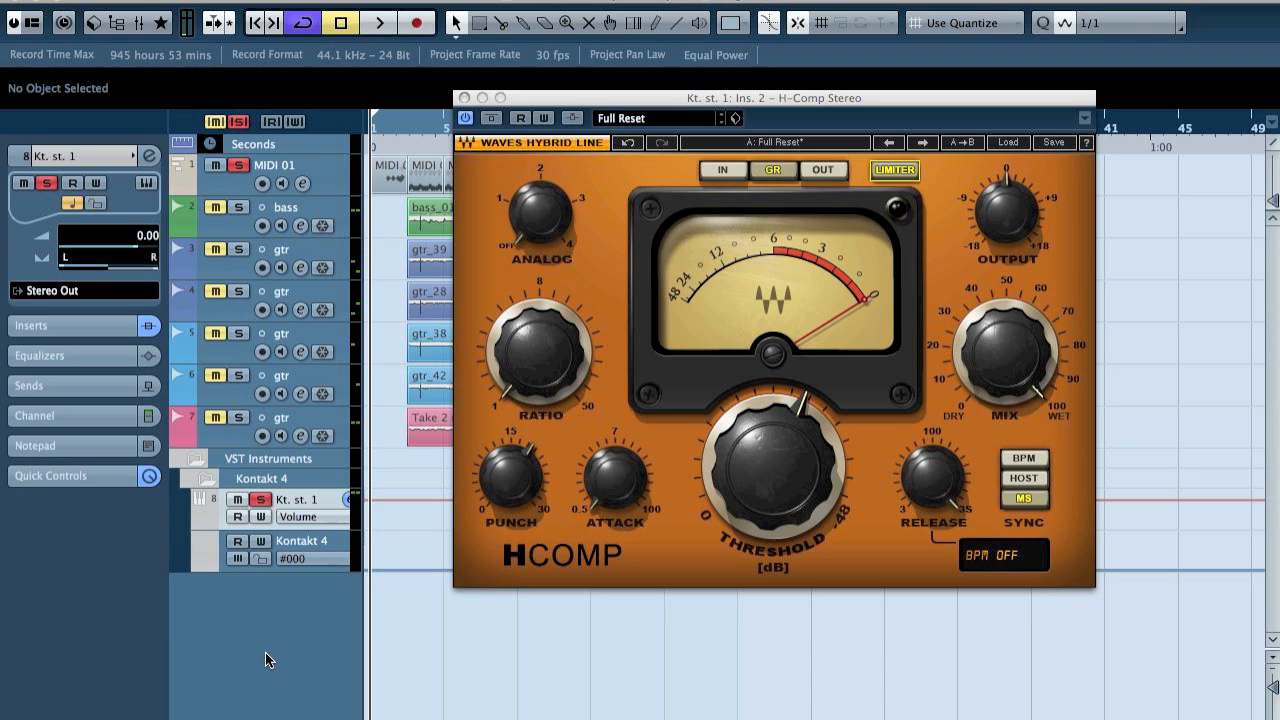
# During playback, set the Ratio to 8 and the Attack to about 7.26, and shorten the Release below 100 ms.
pyautogui.click(1020, 350)
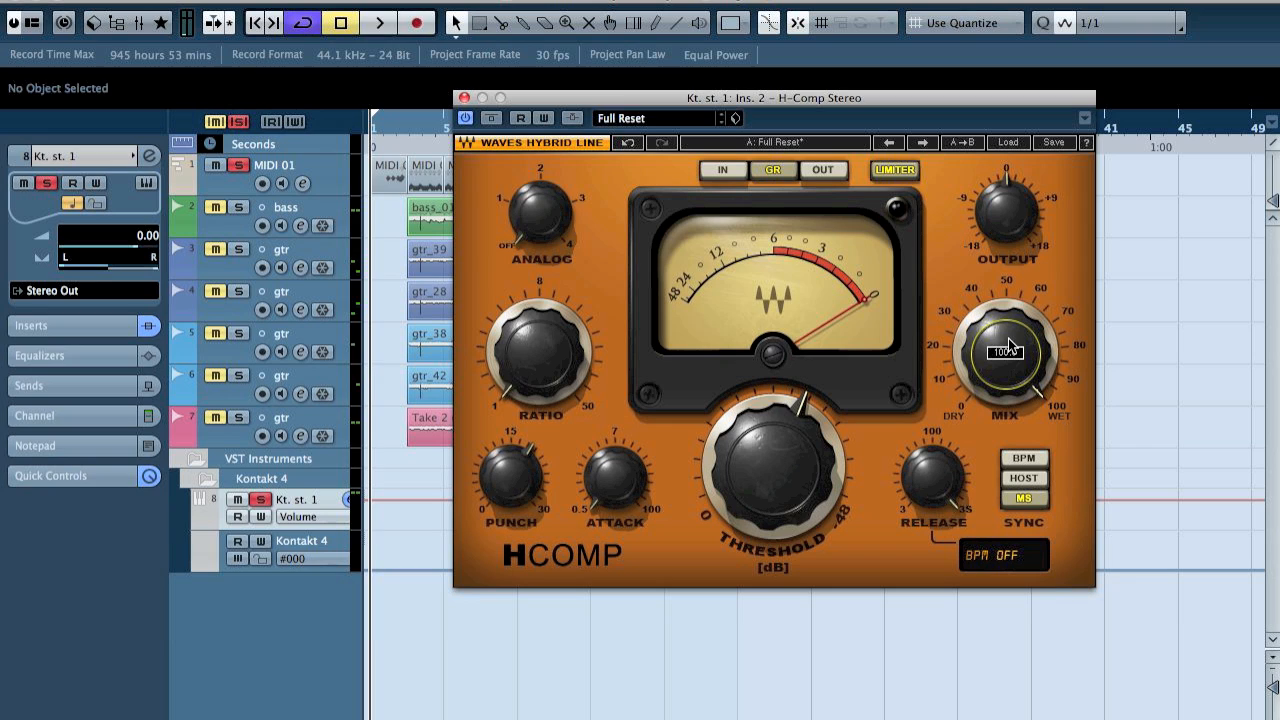
pyautogui.press('space')
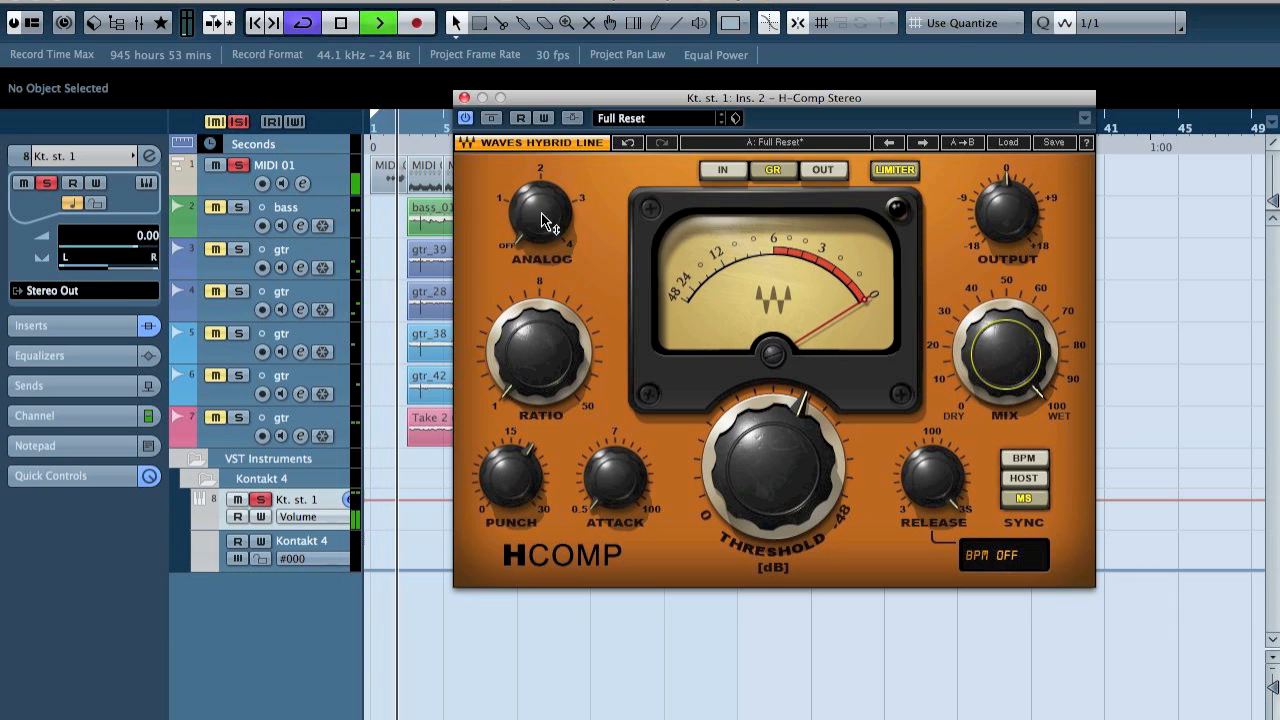
pyautogui.moveTo(540, 350); pyautogui.dragTo(540, 295)
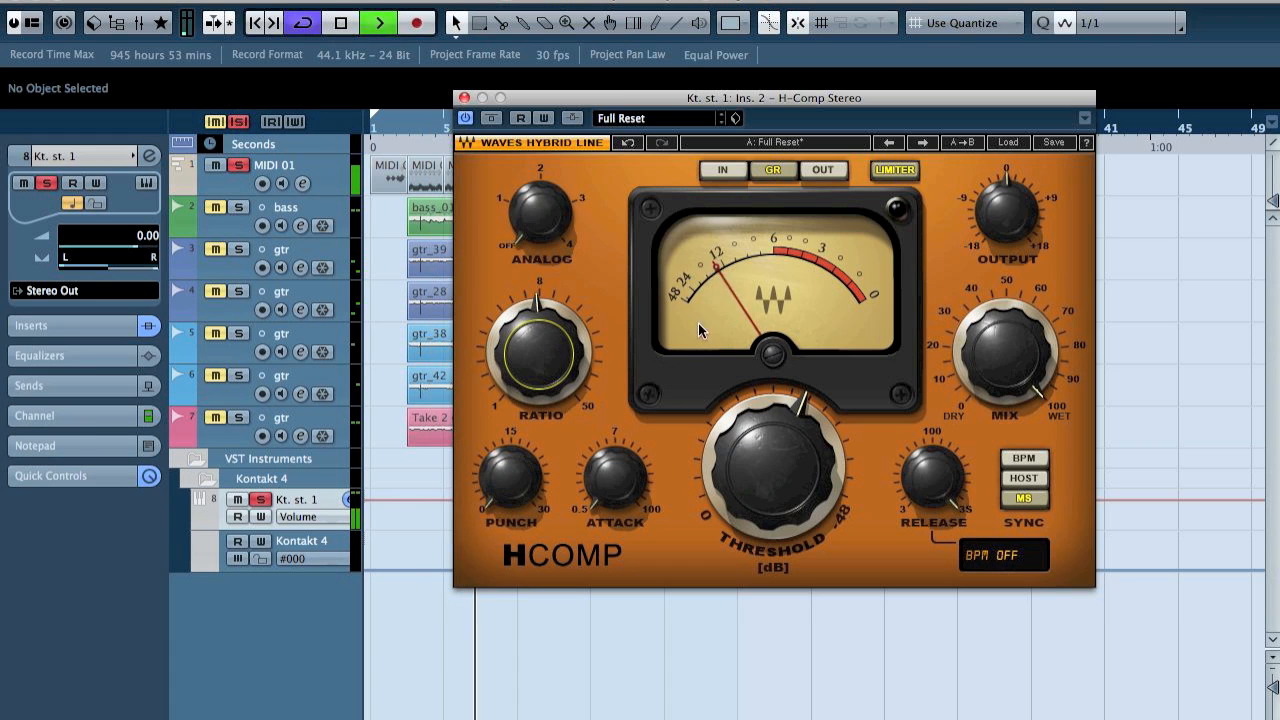
pyautogui.moveTo(614, 478); pyautogui.dragTo(614, 464)
pyautogui.moveTo(939, 458); pyautogui.dragTo(939, 540)
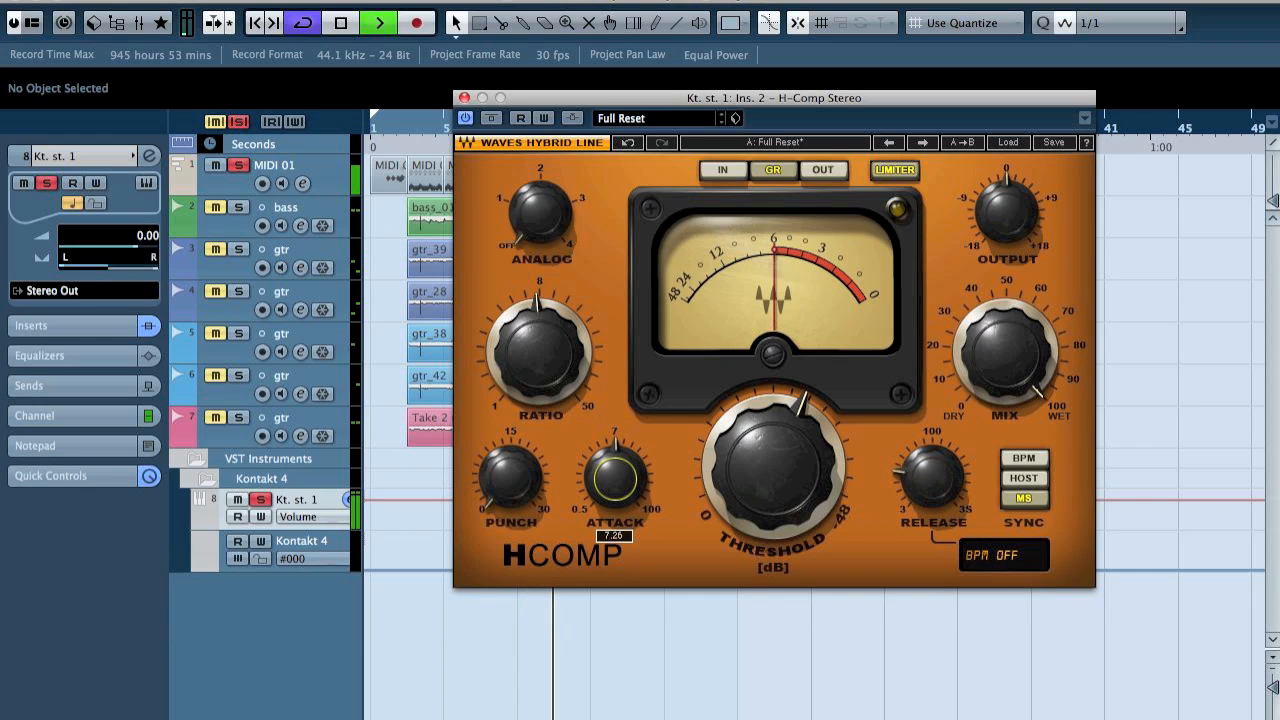
# Raise the Ratio to between 8 and 50 and lower the Threshold for heavier compression.
pyautogui.moveTo(539, 352); pyautogui.dragTo(539, 304)
pyautogui.moveTo(772, 458); pyautogui.dragTo(772, 488)
pyautogui.moveTo(773, 470); pyautogui.dragTo(773, 446)
# Compare the Analog settings 2 and 3 during playback, ending on 2.
pyautogui.click(541, 170)
pyautogui.click(582, 195)
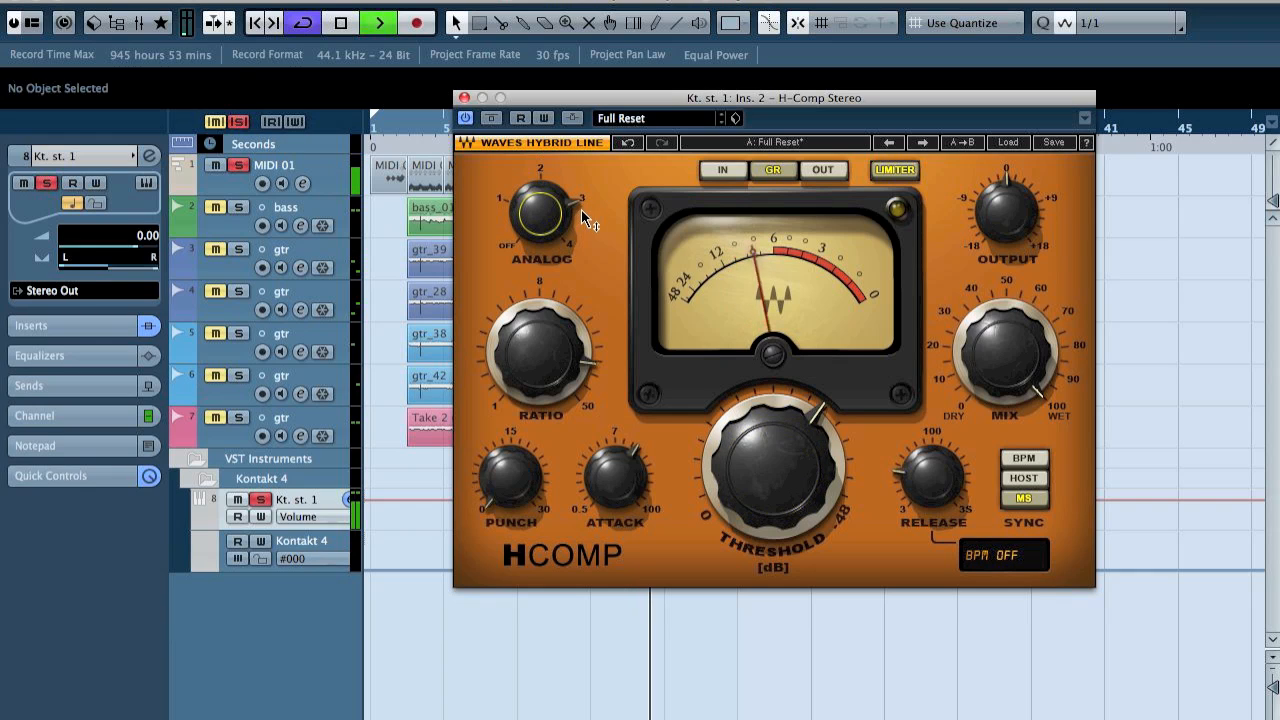
pyautogui.click(540, 172)
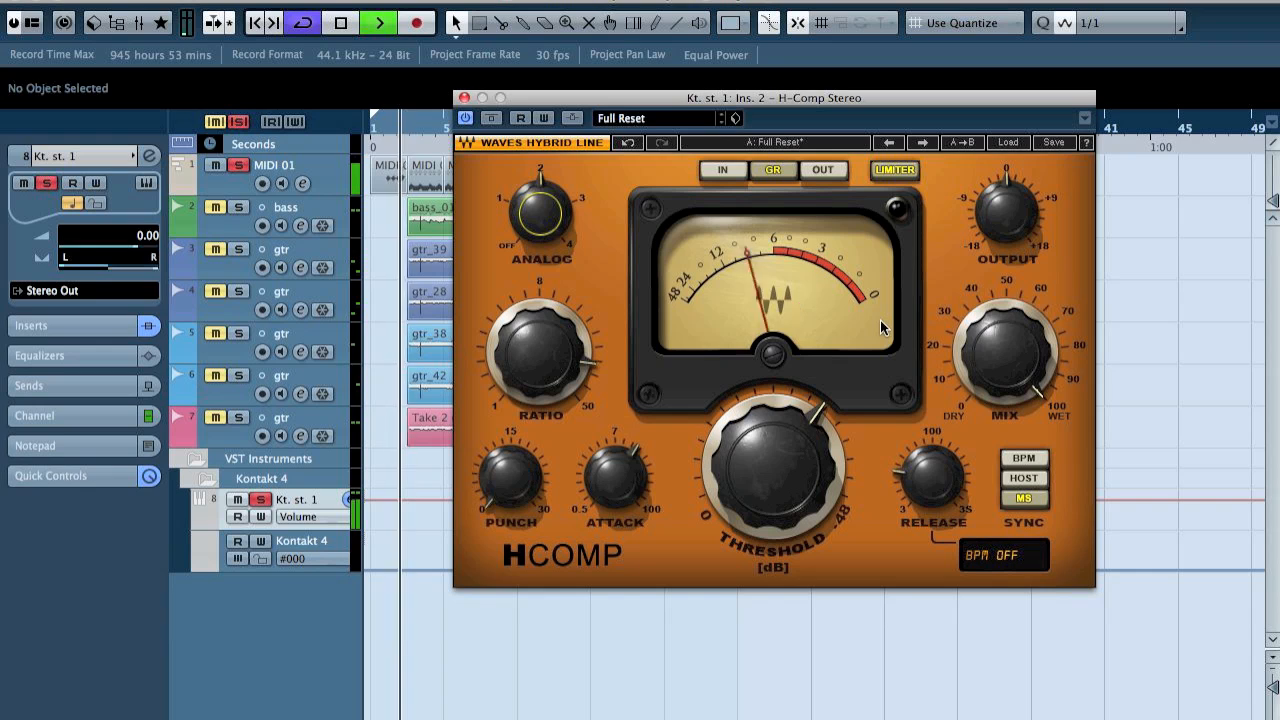
# Set the Mix to 50 and Analog to 3, and bypass the compressor during playback for comparison.
pyautogui.moveTo(1040, 318); pyautogui.dragTo(1040, 378)
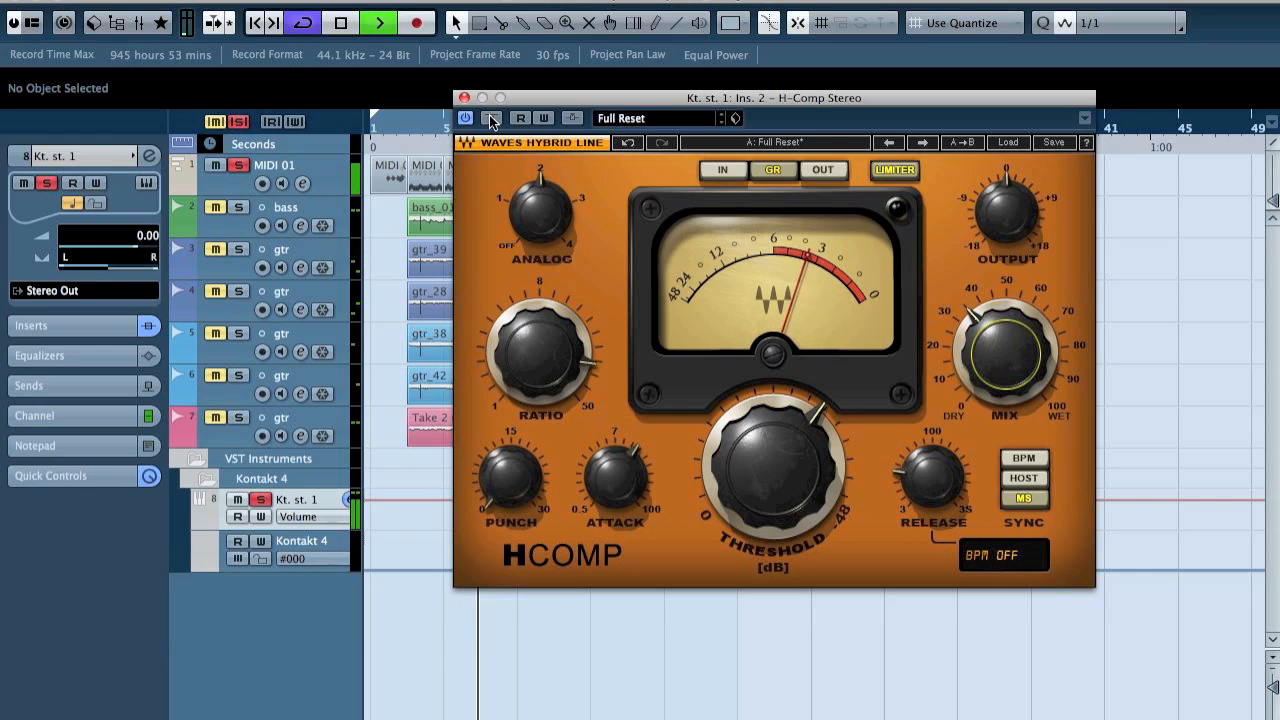
pyautogui.moveTo(948, 358); pyautogui.dragTo(1006, 355)
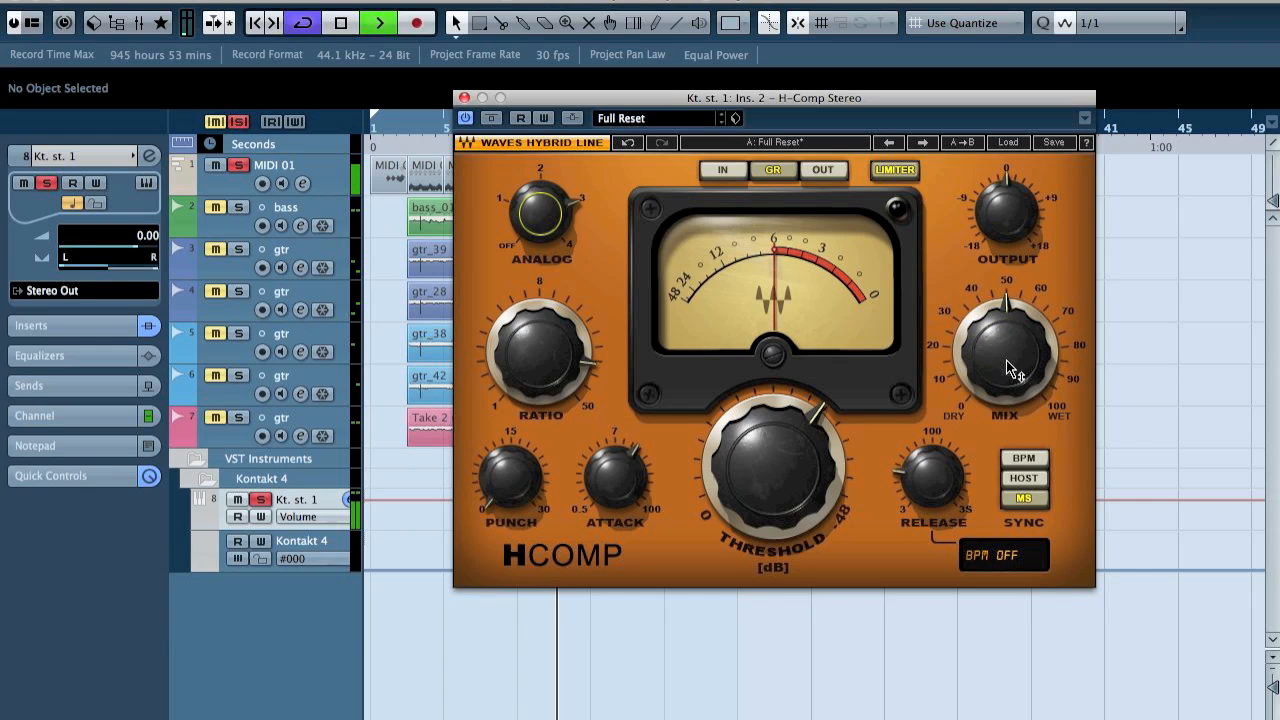
pyautogui.rightClick(500, 120)
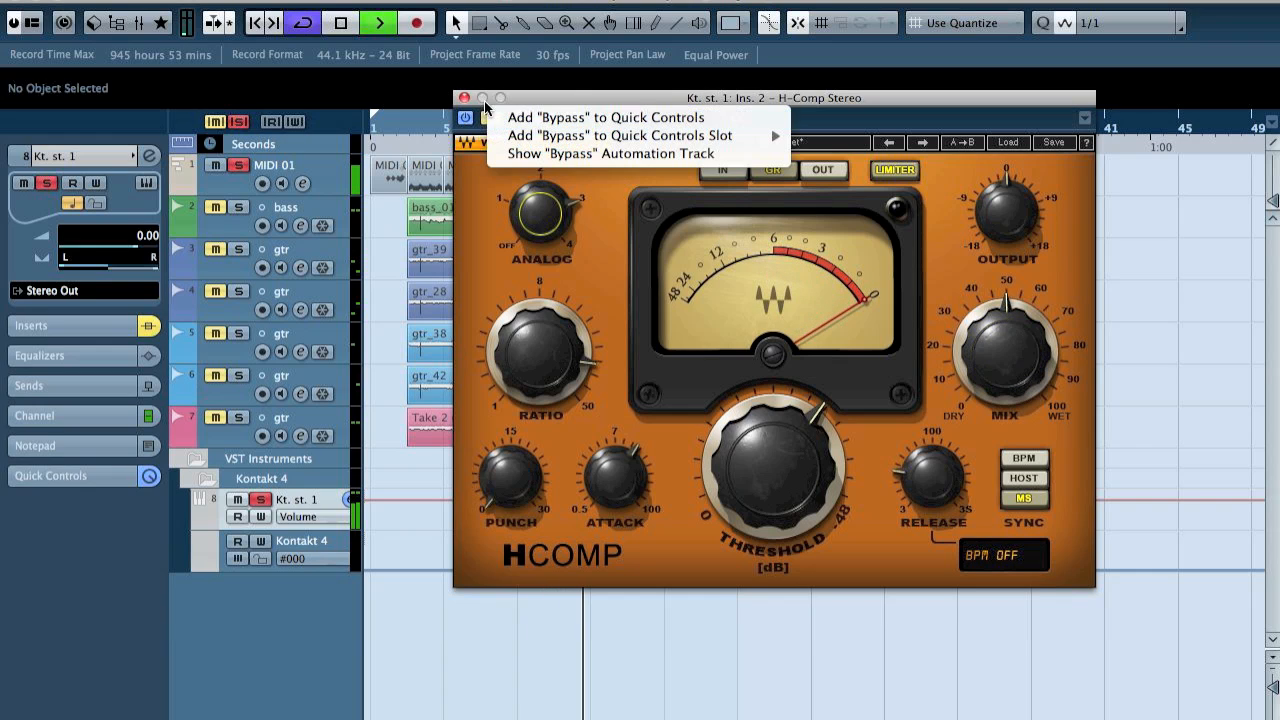
# Set the Mix to about 39 and Analog to 4 during playback, comparing the compressed sound with the bypassed one.
pyautogui.click(488, 125)
pyautogui.click(971, 292)
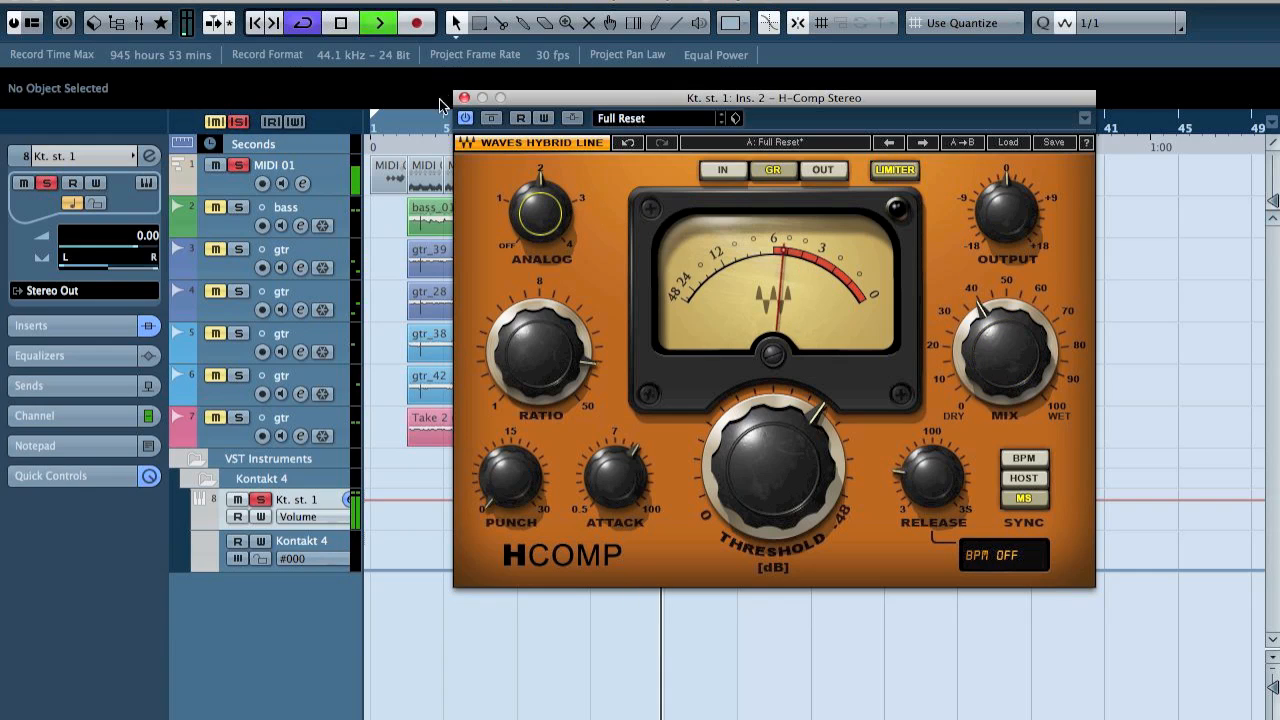
pyautogui.click(491, 119)
pyautogui.click(491, 119)
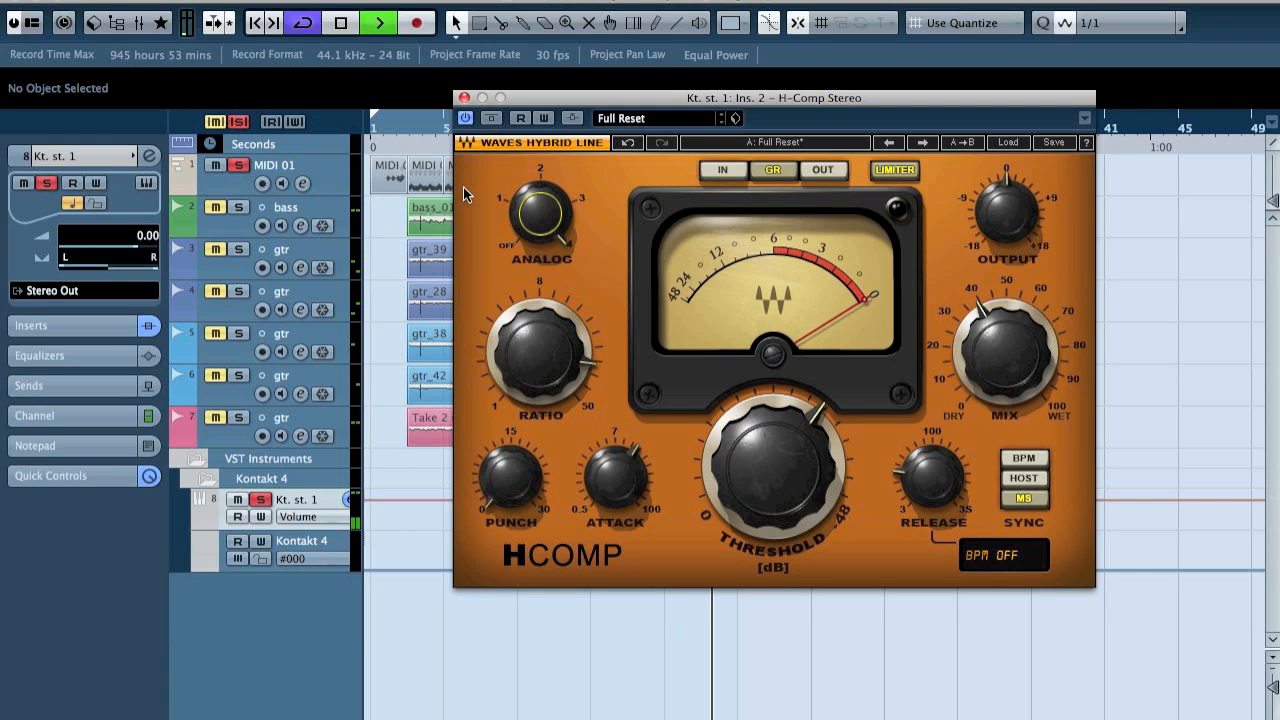
# Replay the soloed track from bar 3, switching the compressor's bypass on and off for comparison, and stop playback.
pyautogui.click(408, 127)
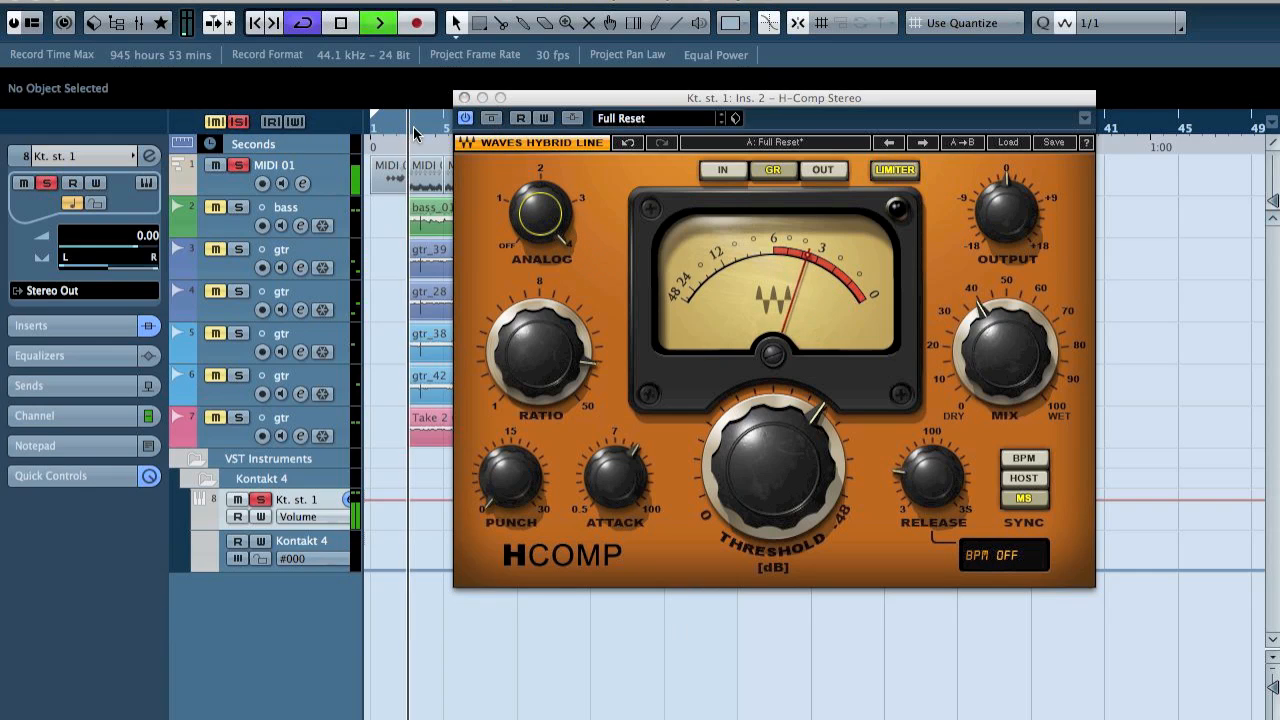
pyautogui.click(491, 119)
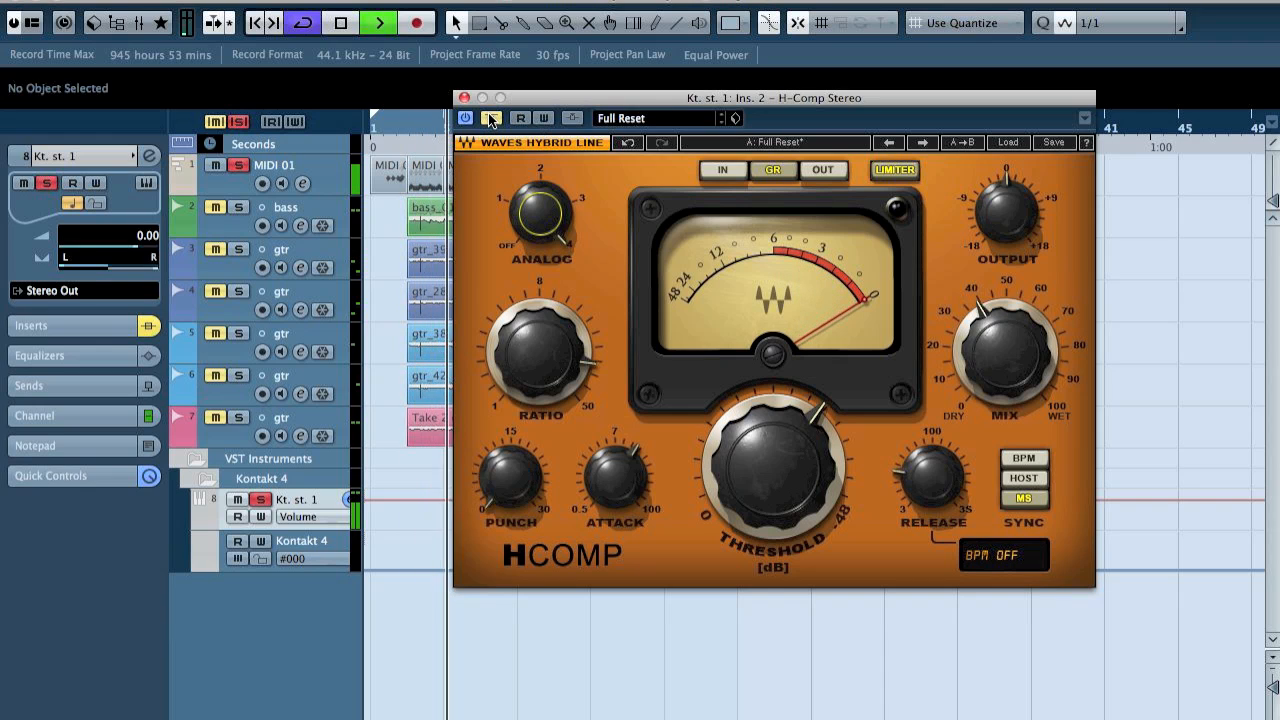
pyautogui.click(491, 119)
pyautogui.press('space')
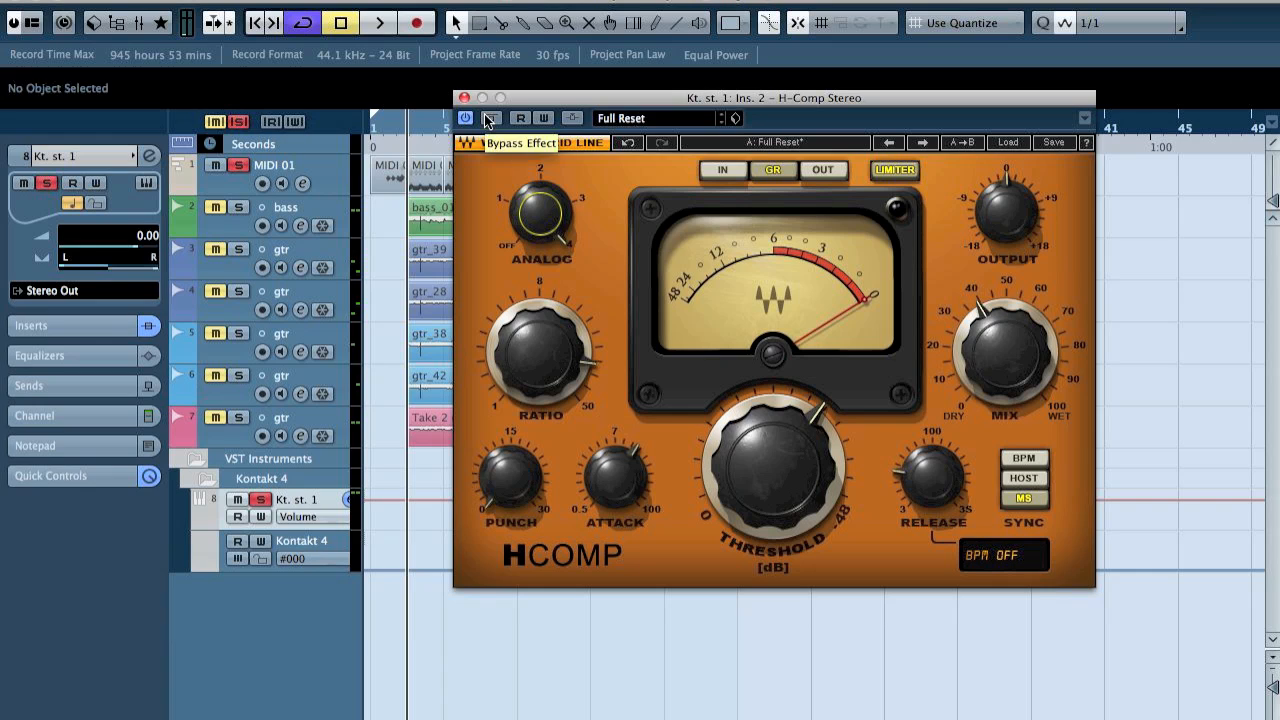
# Restart playback, set the Mix to 20, and compare the compressor with its bypassed signal.
pyautogui.press('space')
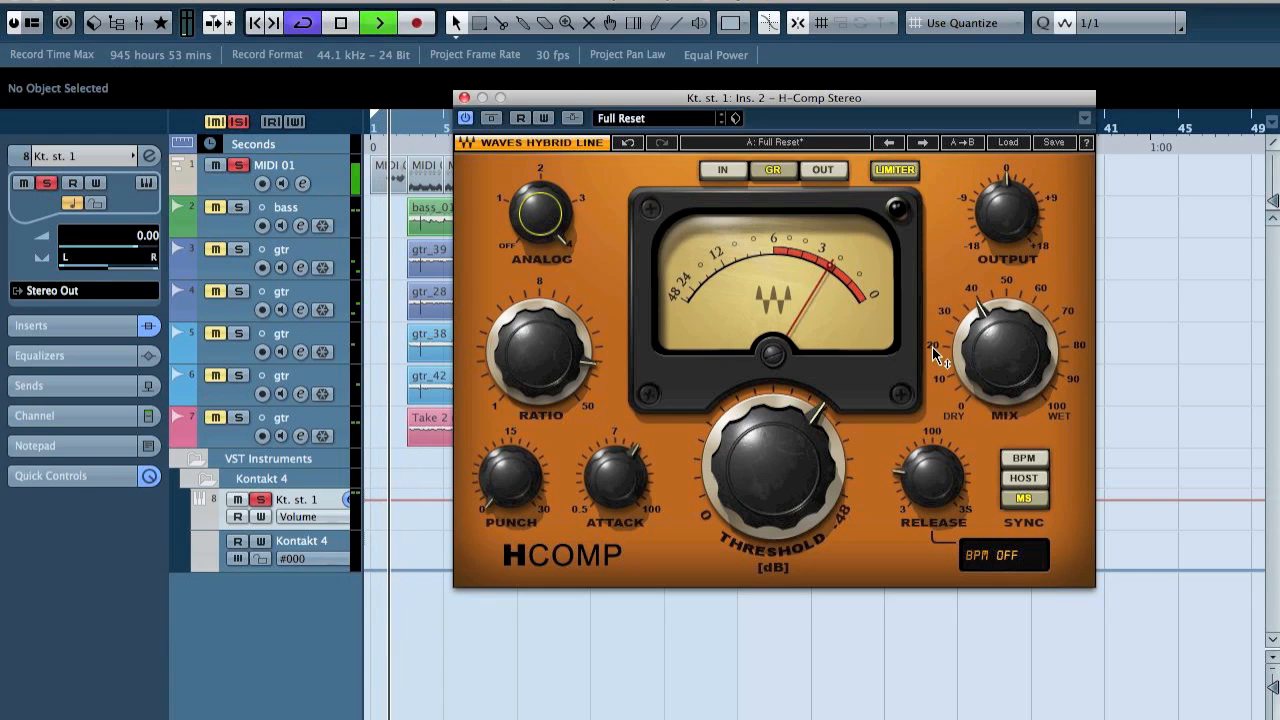
pyautogui.click(934, 350)
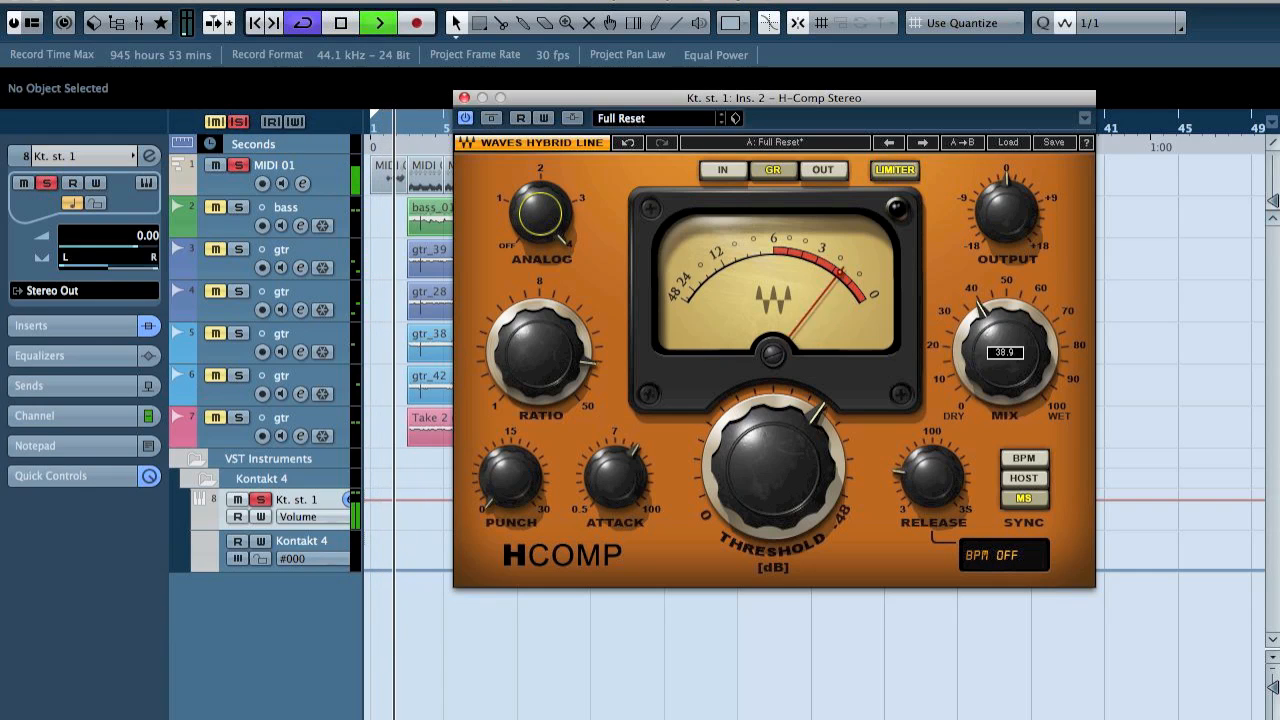
pyautogui.click(491, 119)
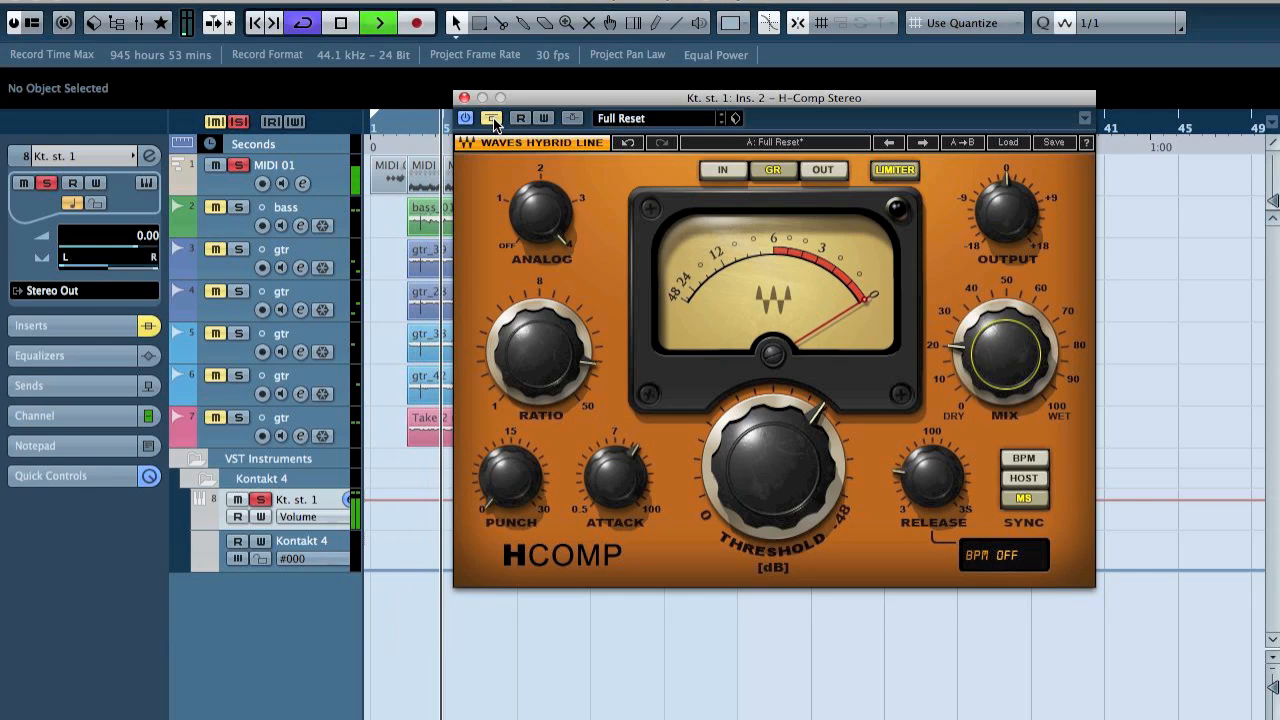
pyautogui.click(491, 119)
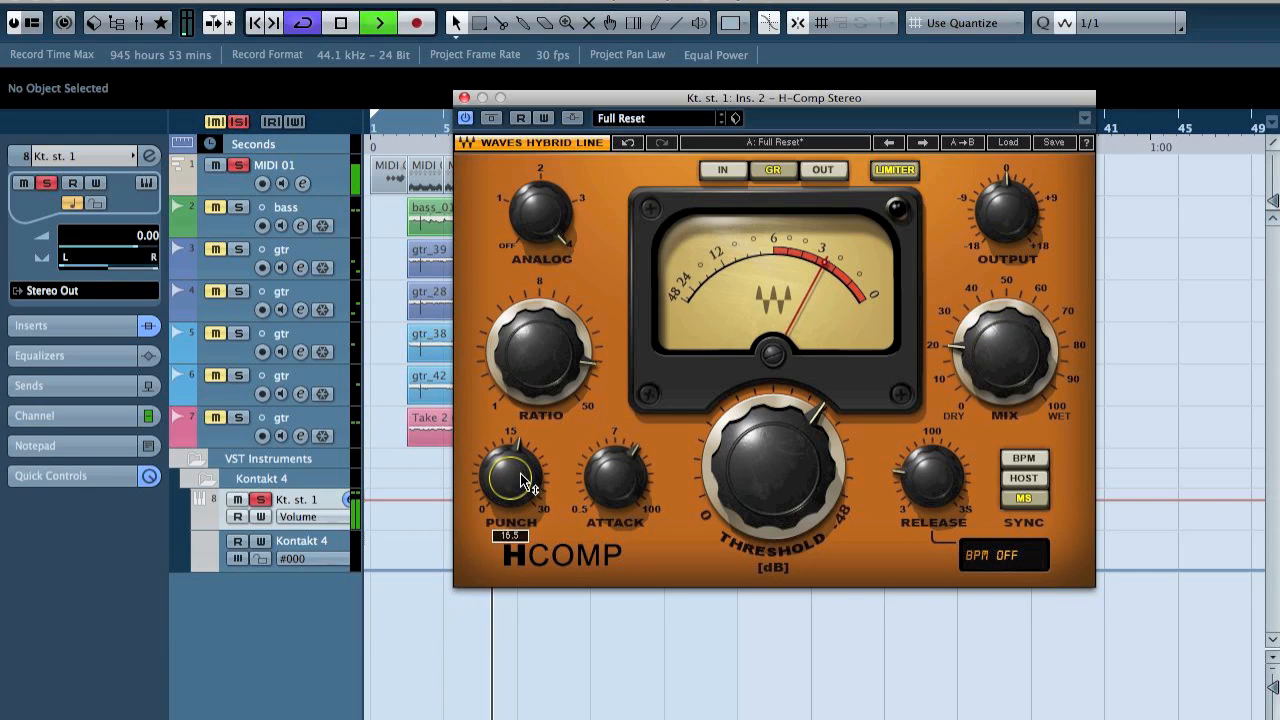
# Raise the Punch above 15, and set Analog to 2 and the Mix to about 30 during playback.
pyautogui.moveTo(539, 165); pyautogui.dragTo(555, 240)
pyautogui.moveTo(987, 364)
pyautogui.moveTo(987, 364); pyautogui.dragTo(987, 342)
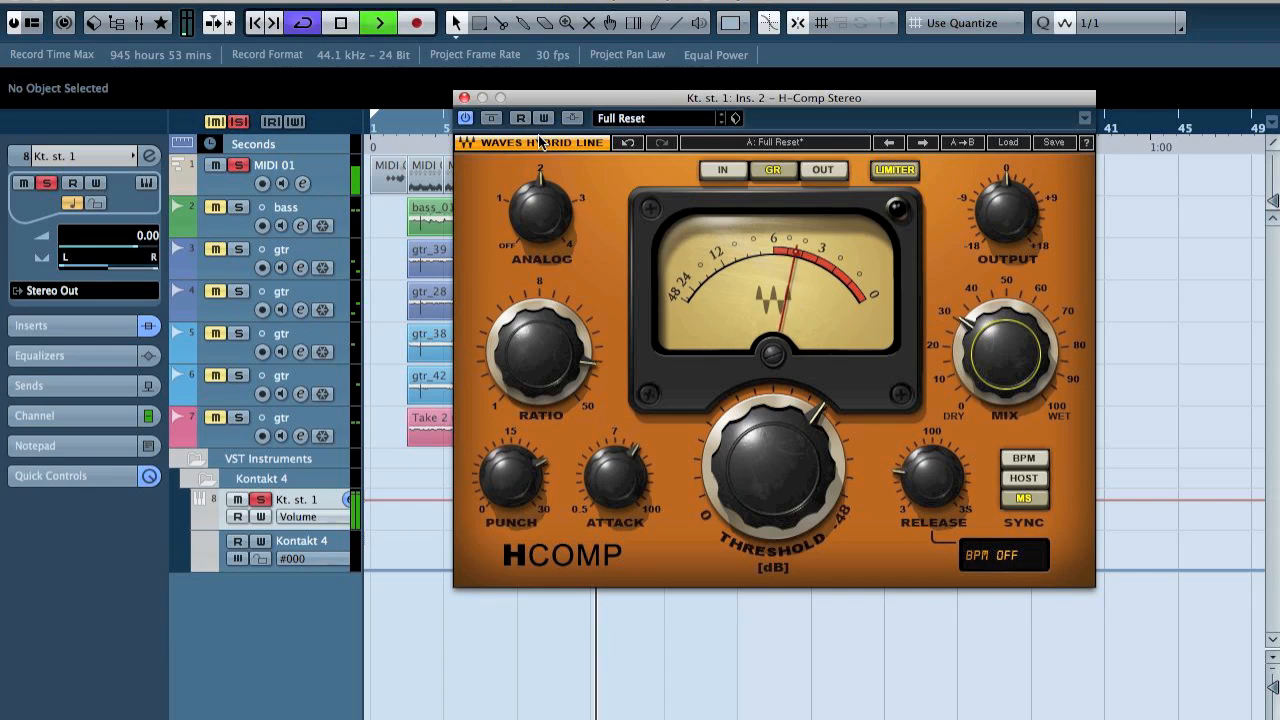
# Stop playback, unsolo the MIDI 01 track, and play the full mix.
pyautogui.press('space')
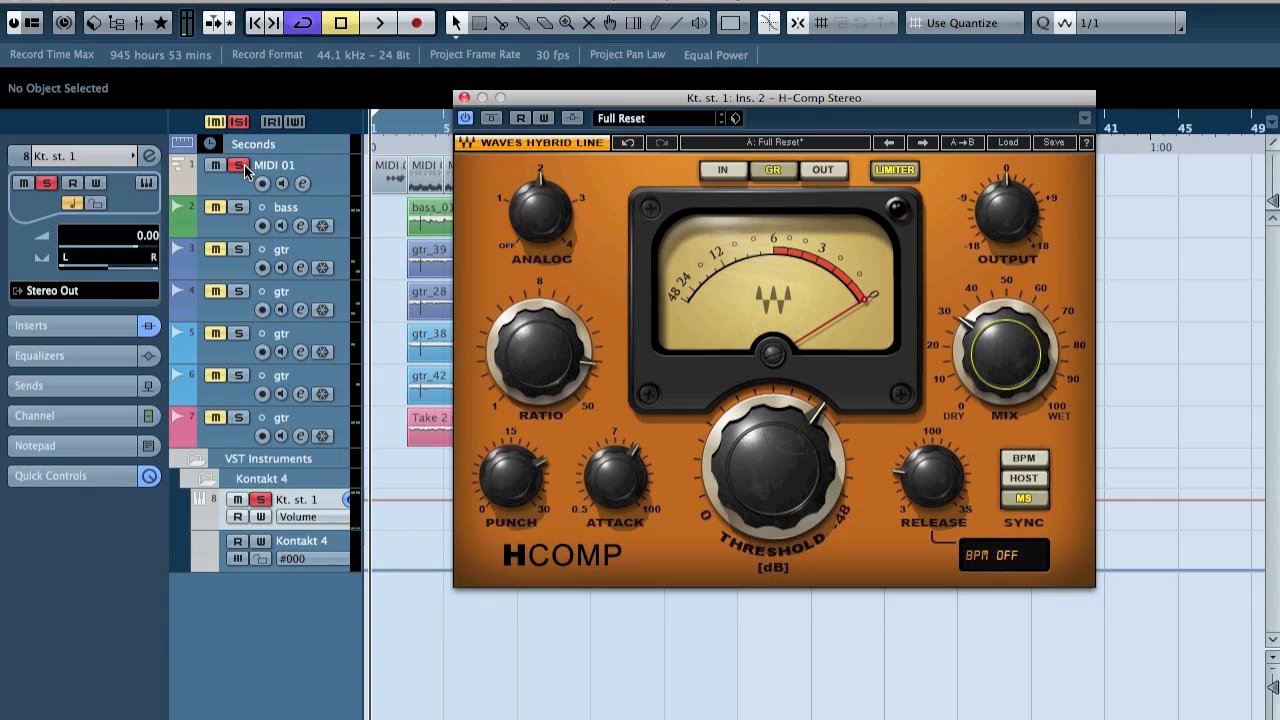
pyautogui.click(244, 165)
pyautogui.press('space')
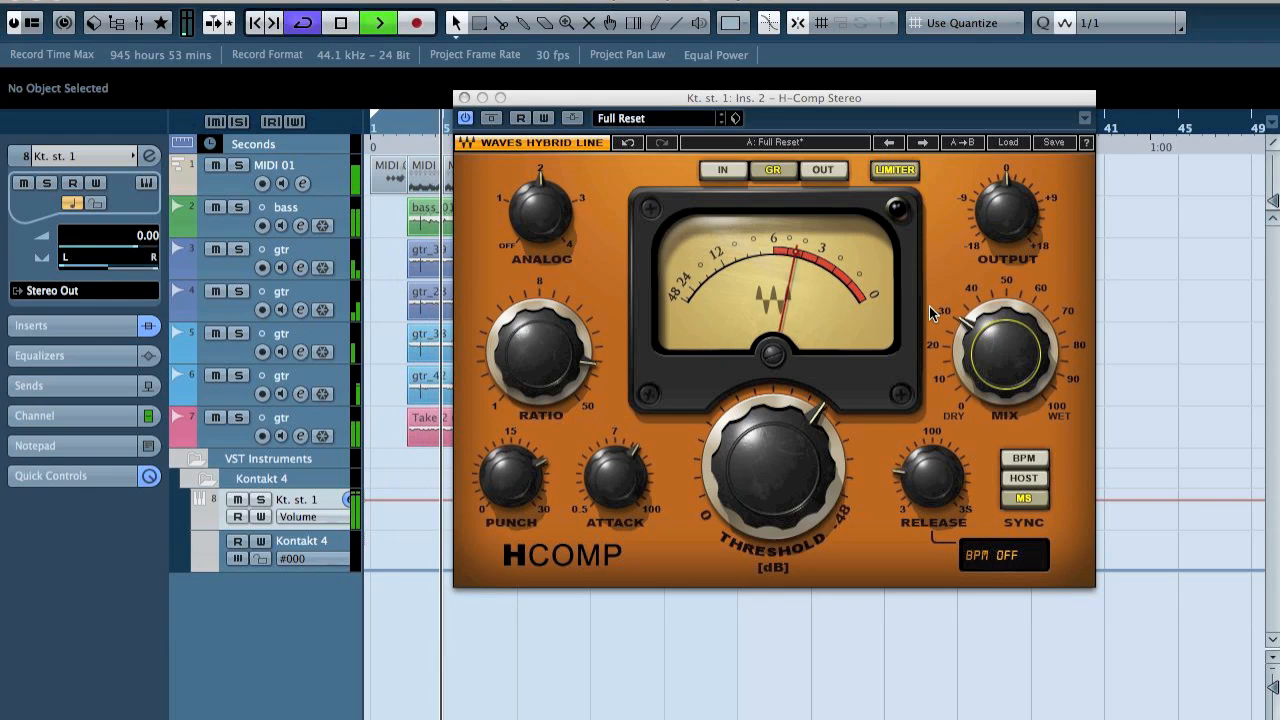
# During full-mix playback, lower the Punch below 15, and set Analog to 3 and the Mix to about 40.
pyautogui.click(511, 472)
pyautogui.moveTo(511, 475)
pyautogui.mouseDown()
pyautogui.moveTo(511, 555)
pyautogui.moveTo(505, 470)
pyautogui.mouseUp()
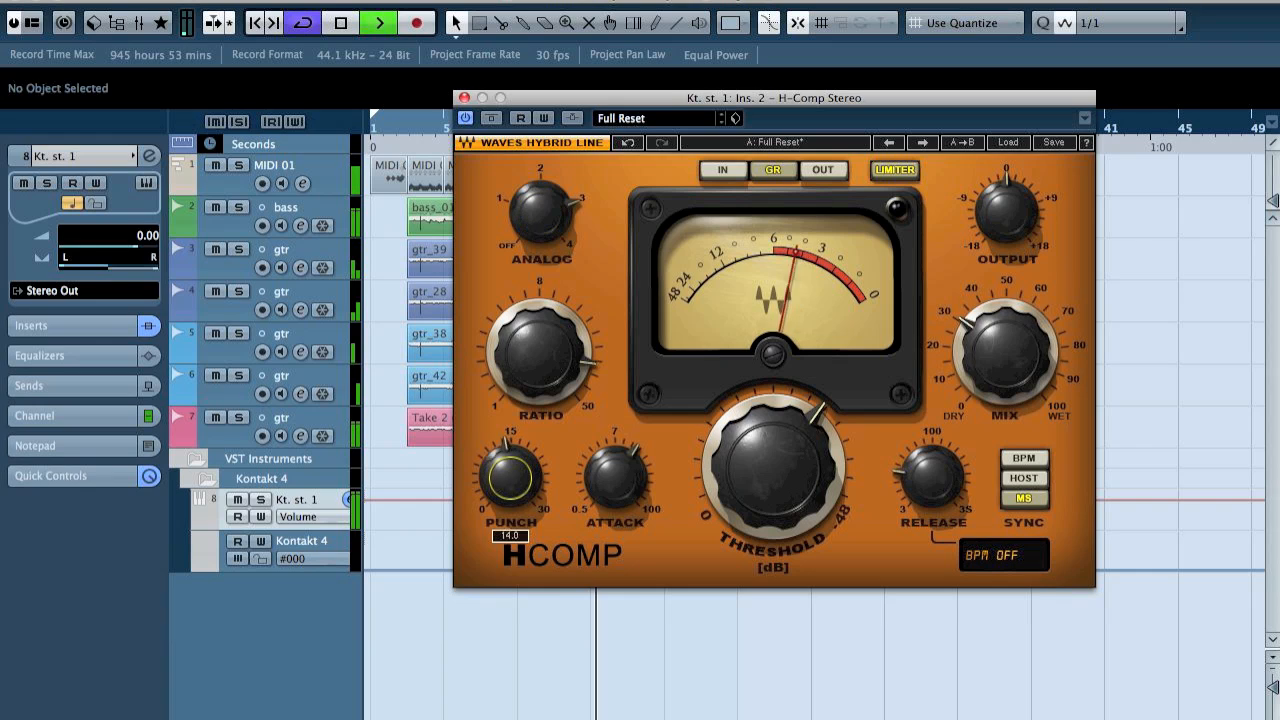
pyautogui.click(1005, 352)
pyautogui.moveTo(1005, 352)
pyautogui.mouseDown()
pyautogui.moveTo(1005, 330)
pyautogui.moveTo(1005, 368)
pyautogui.mouseUp()
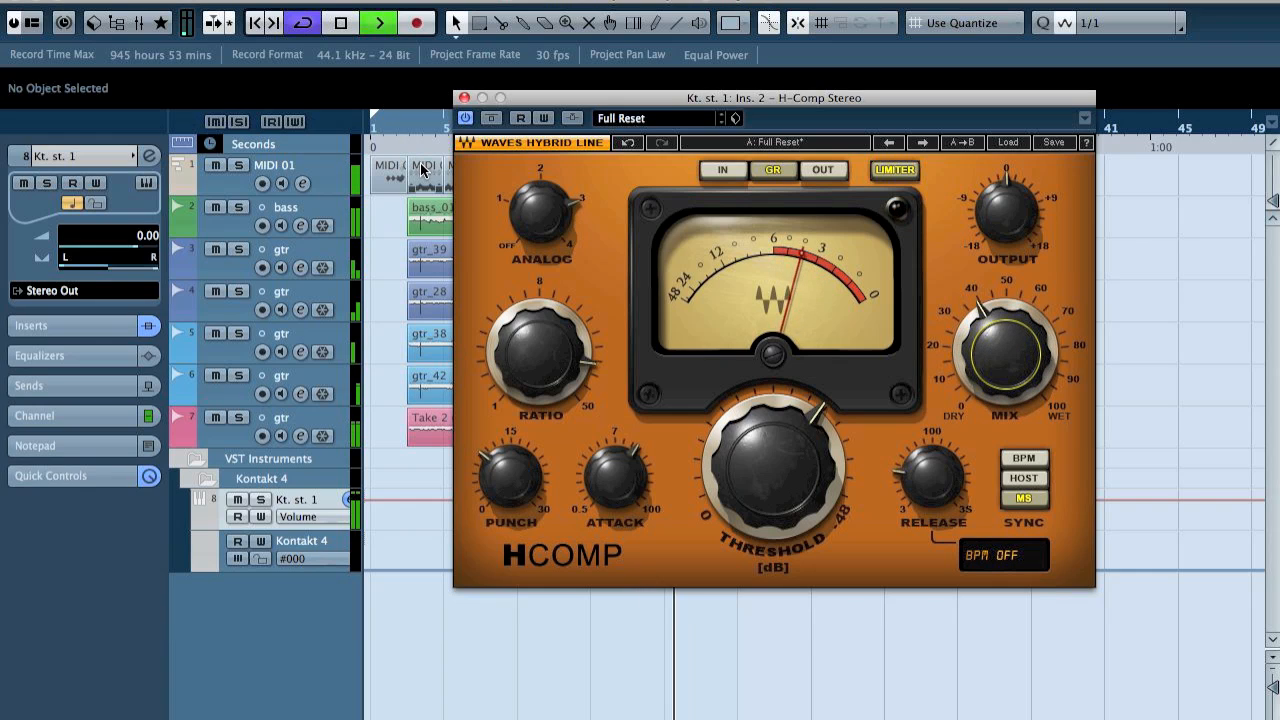
# Replay from bar 3, lower the Ratio below 8, shorten the Attack below 7, and raise the Punch closer to 15.
pyautogui.click(408, 122)
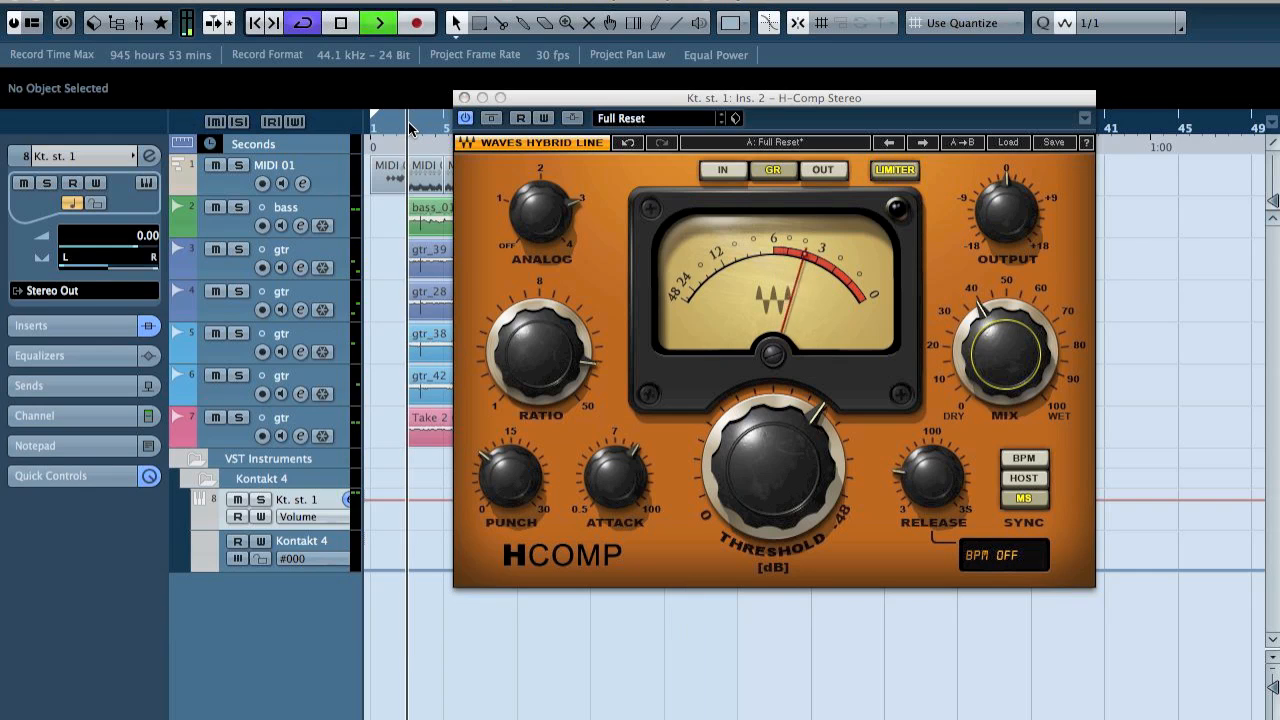
pyautogui.moveTo(578, 346); pyautogui.dragTo(541, 308)
pyautogui.moveTo(631, 478); pyautogui.dragTo(631, 541)
pyautogui.moveTo(511, 478); pyautogui.dragTo(511, 446)
# Compare the compressor with its bypassed signal in the full mix, set Analog to 2, and stop playback.
pyautogui.click(490, 118)
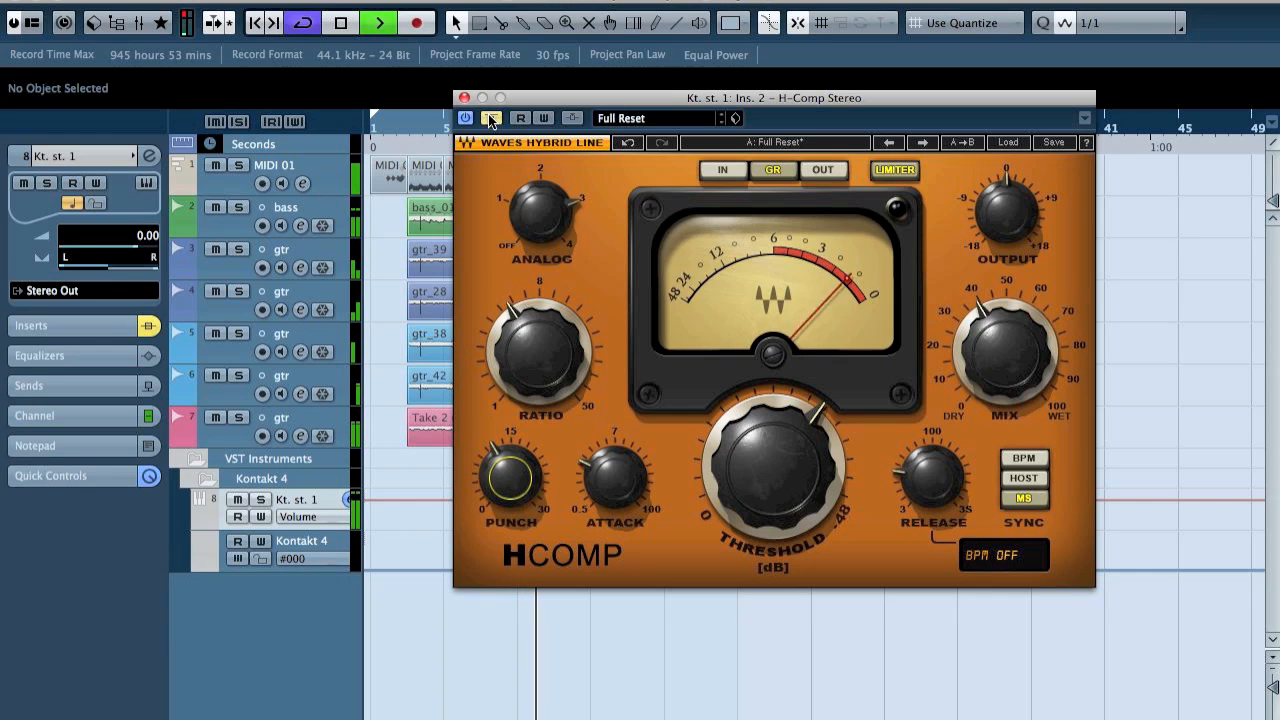
pyautogui.click(490, 118)
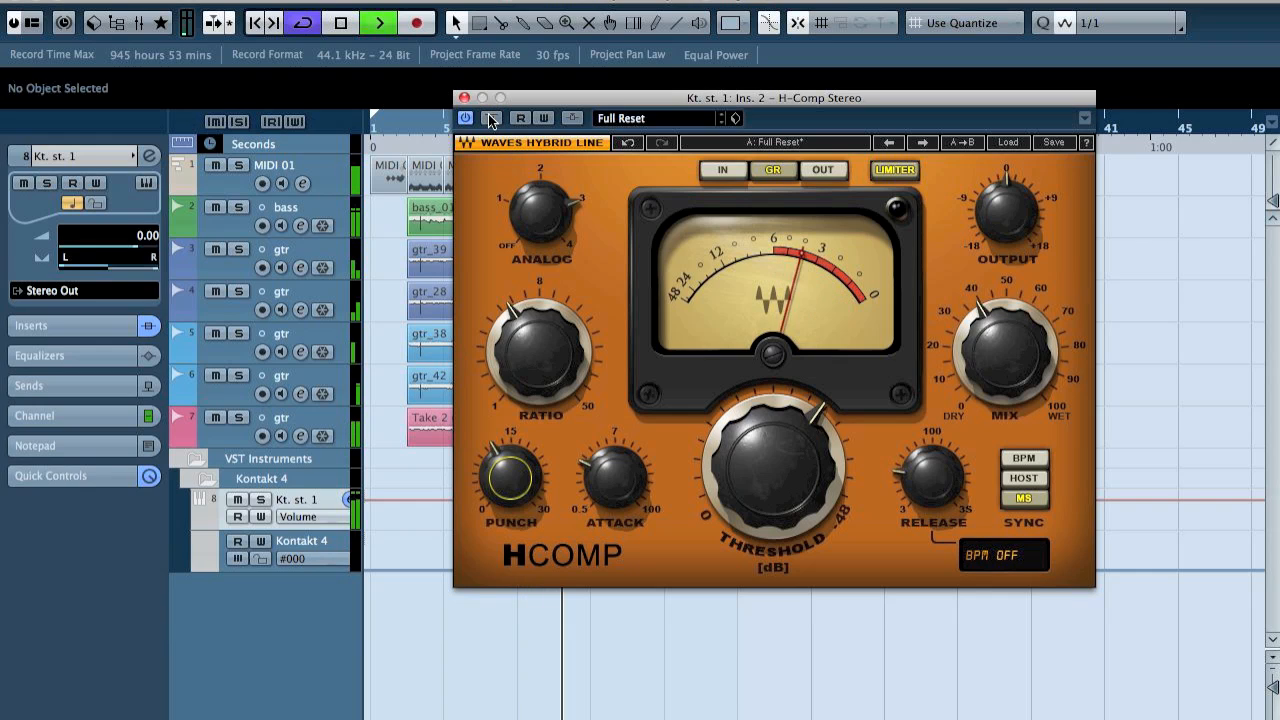
pyautogui.click(542, 165)
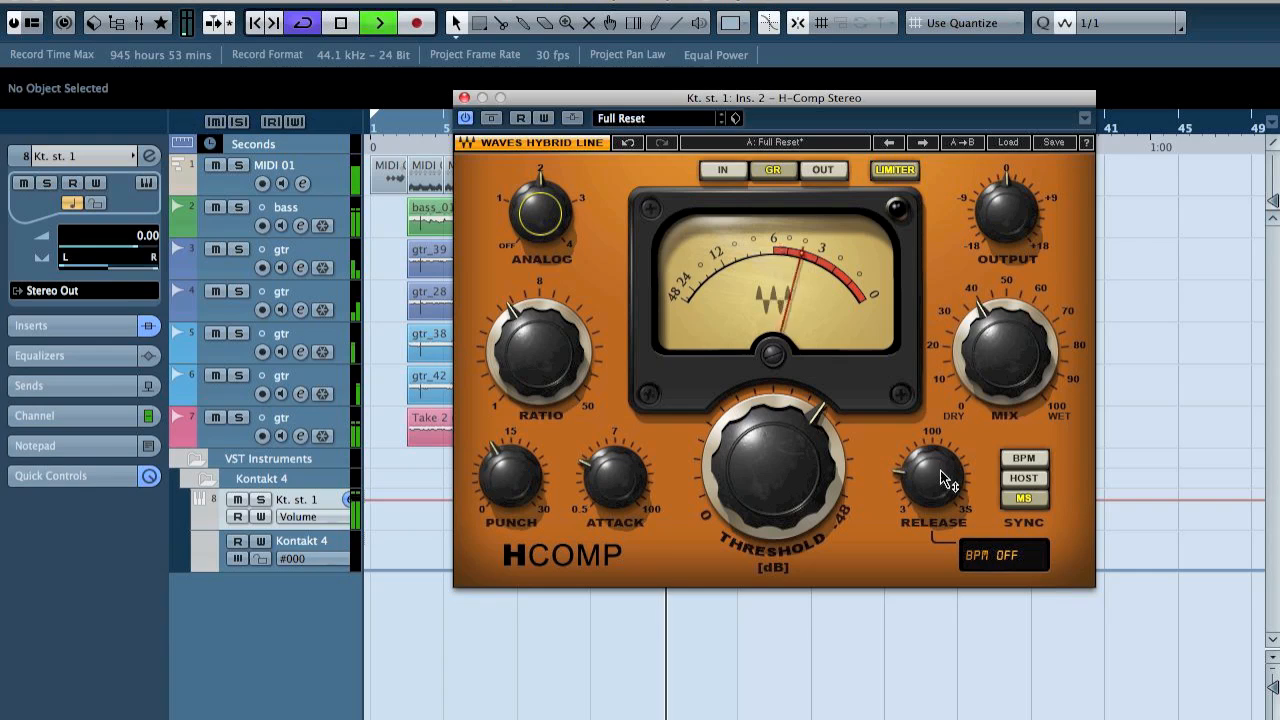
pyautogui.moveTo(940, 487)
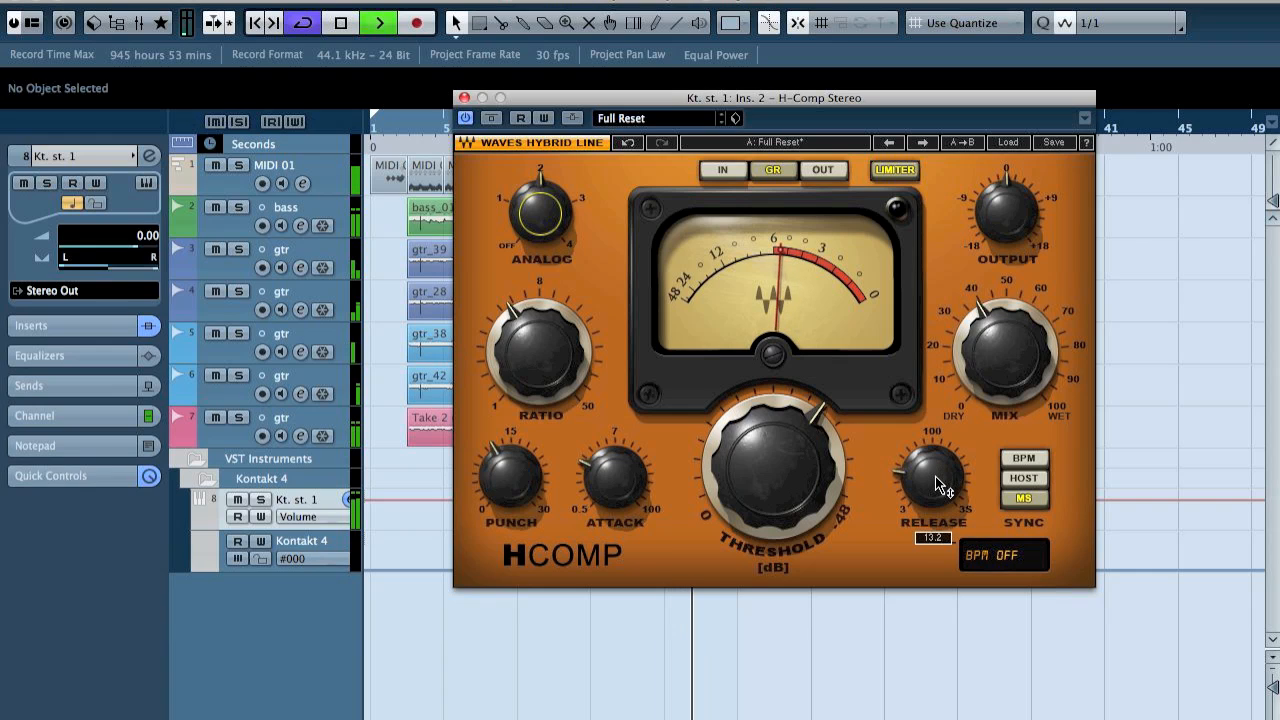
pyautogui.press('space')
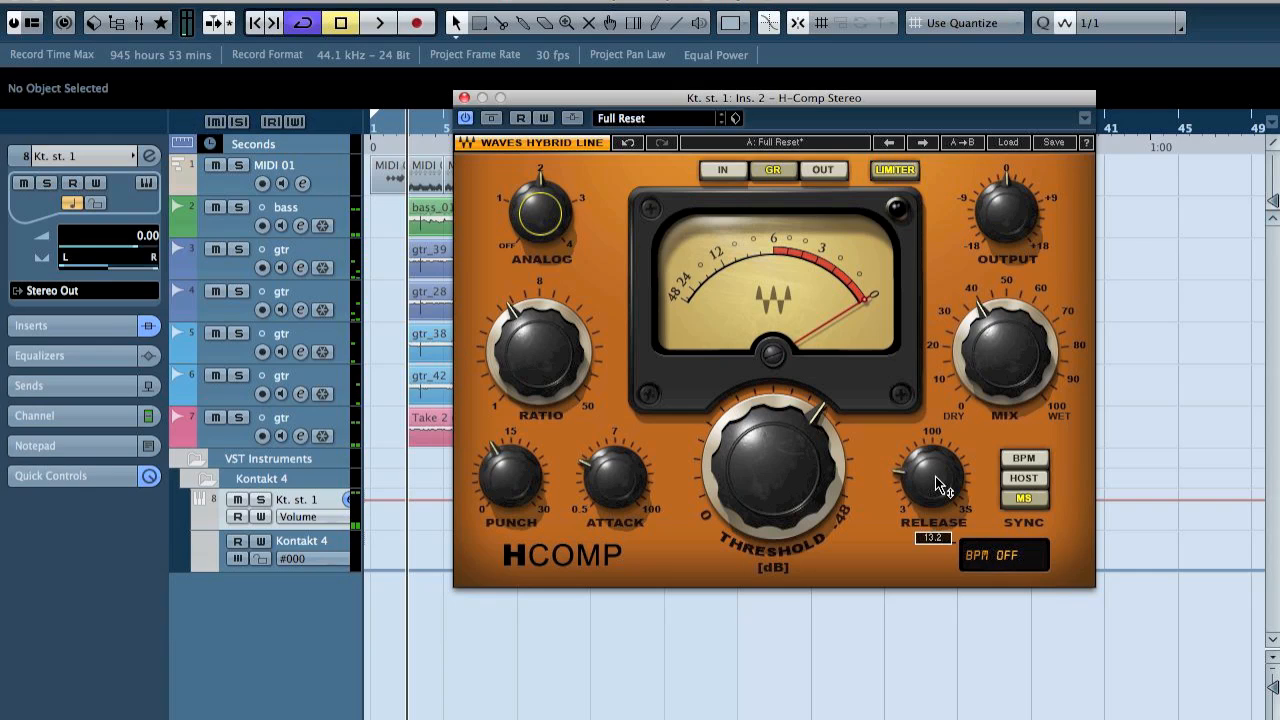